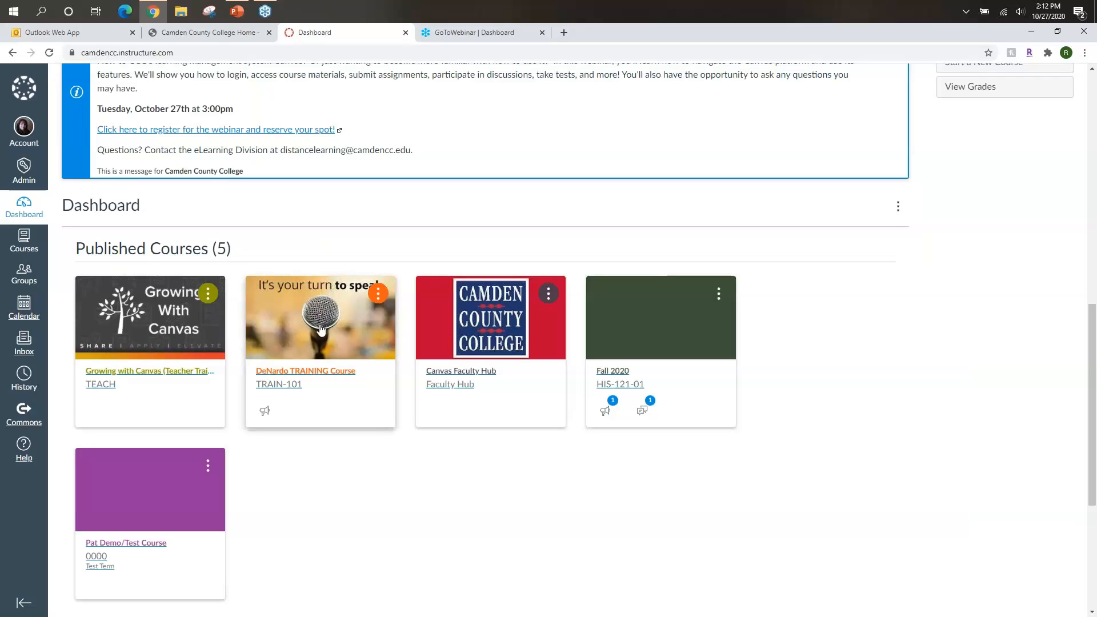
# Open the rubrics of the TRAIN-101 course and start a new rubric titled "Oral Presentation Rubric"
pyautogui.click(320, 329)
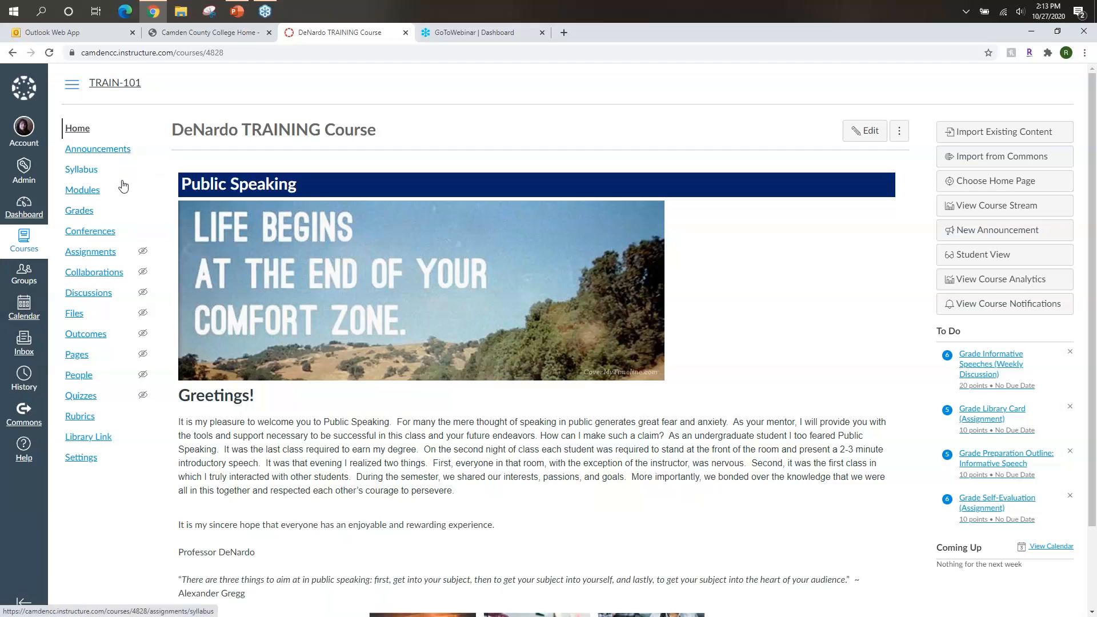
pyautogui.click(79, 422)
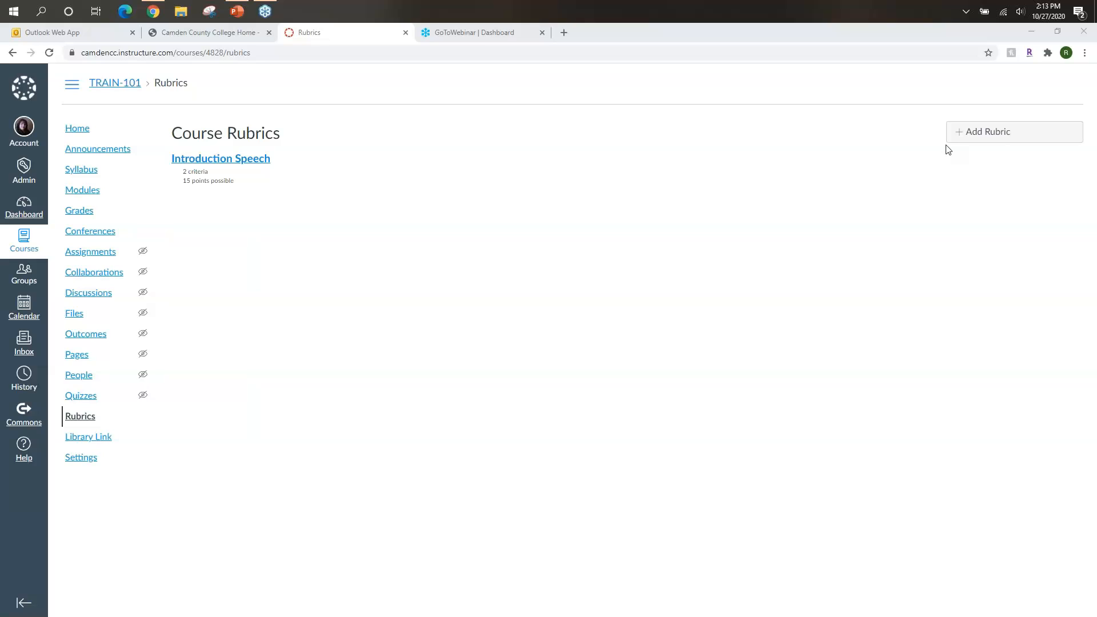
pyautogui.click(987, 141)
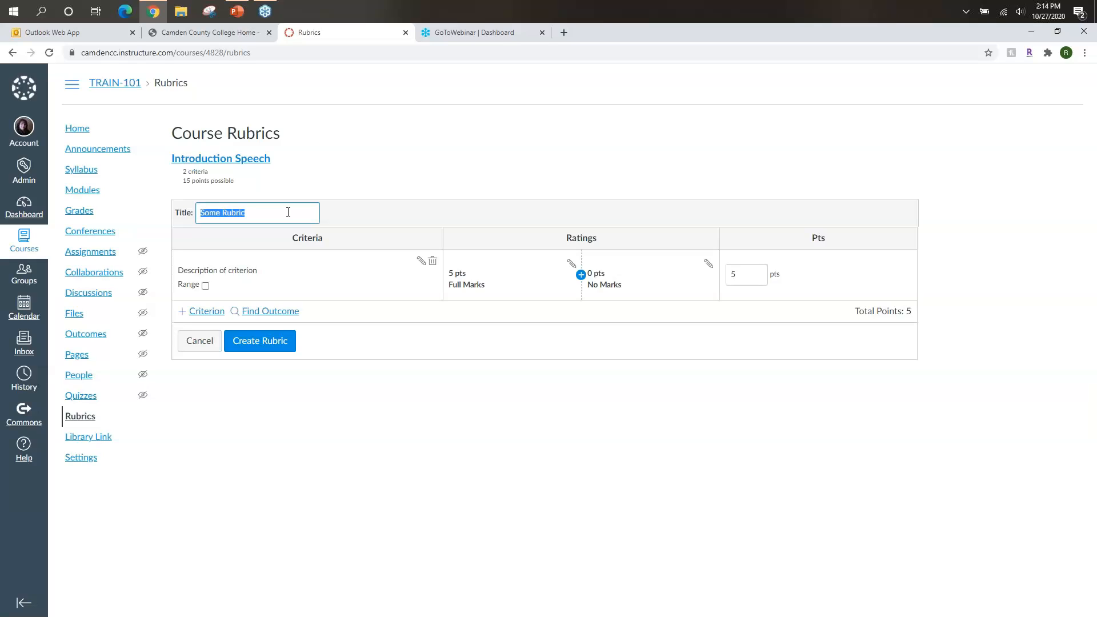
pyautogui.write('Oral Presentation Rubric')
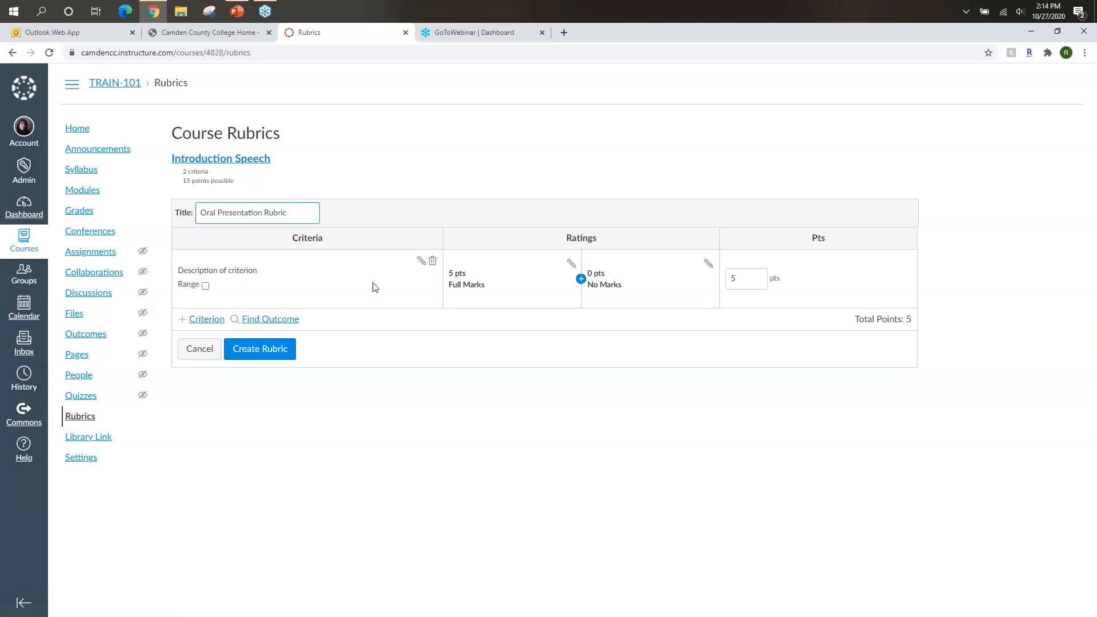
# Replace the first criterion's description with "Physical Appearance/Movements"
pyautogui.click(419, 263)
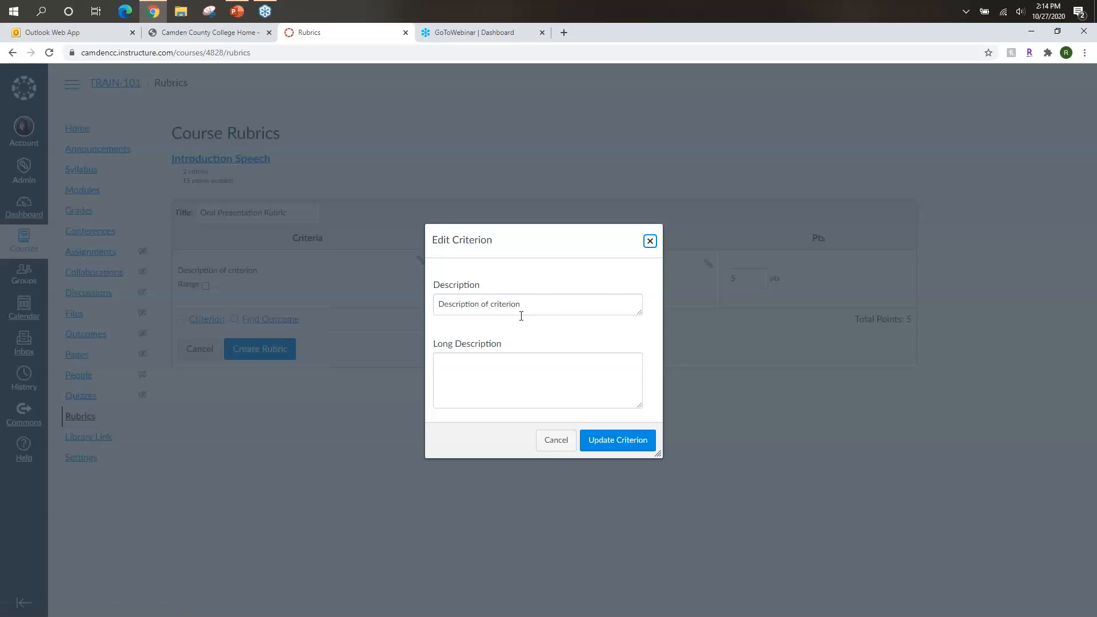
pyautogui.click(543, 306)
pyautogui.press('BackSpace')
pyautogui.press('BackSpace')
pyautogui.press('BackSpace')
pyautogui.press('BackSpace')
pyautogui.press('BackSpace')
pyautogui.press('BackSpace')
pyautogui.press('BackSpace')
pyautogui.press('BackSpace')
pyautogui.press('BackSpace')
pyautogui.press('BackSpace')
pyautogui.press('BackSpace')
pyautogui.press('BackSpace')
pyautogui.press('BackSpace')
pyautogui.press('BackSpace')
pyautogui.press('BackSpace')
pyautogui.press('BackSpace')
pyautogui.press('BackSpace')
pyautogui.press('BackSpace')
pyautogui.press('BackSpace')
pyautogui.press('BackSpace')
pyautogui.press('BackSpace')
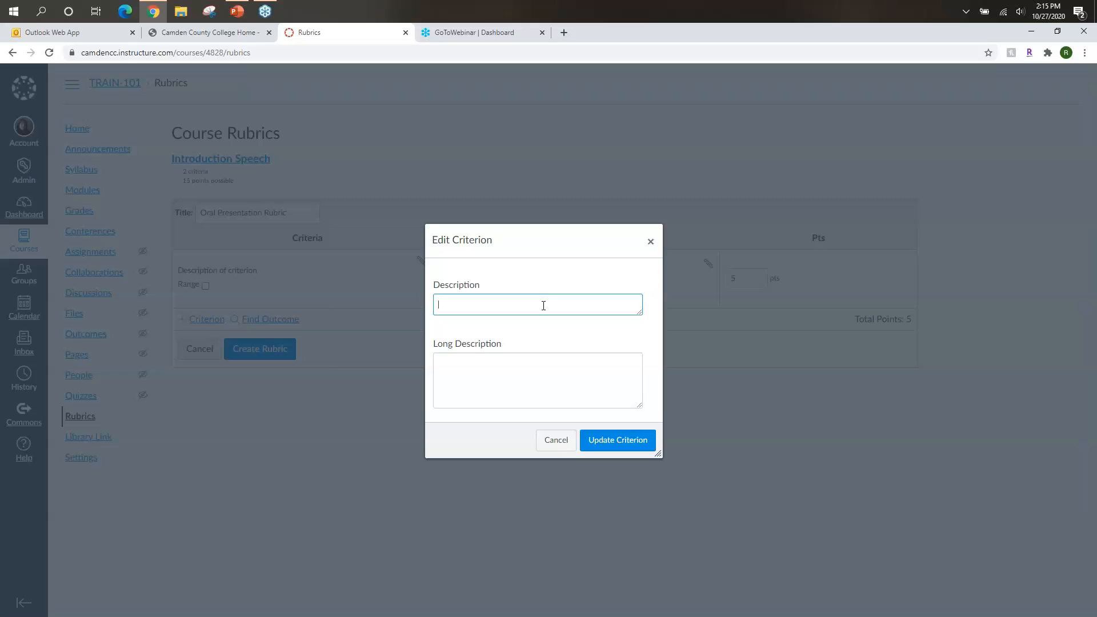
pyautogui.write('Phy')
pyautogui.press('BackSpace')
pyautogui.press('BackSpace')
pyautogui.write('sical Appea')
pyautogui.press('BackSpace')
pyautogui.write('arance/Movements')
# Enter "skills/knowledge....." as the first criterion's long description and update the criterion
pyautogui.click(546, 379)
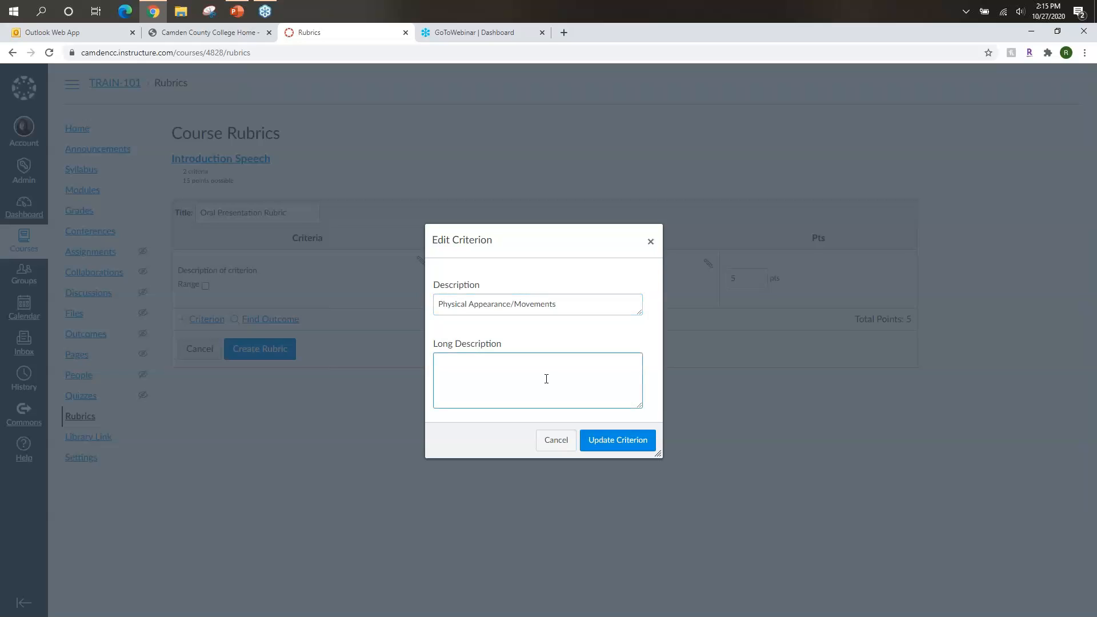
pyautogui.write('d')
pyautogui.write('skills')
pyautogui.write('/knowl')
pyautogui.write('edg')
pyautogui.write('.....')
pyautogui.click(609, 443)
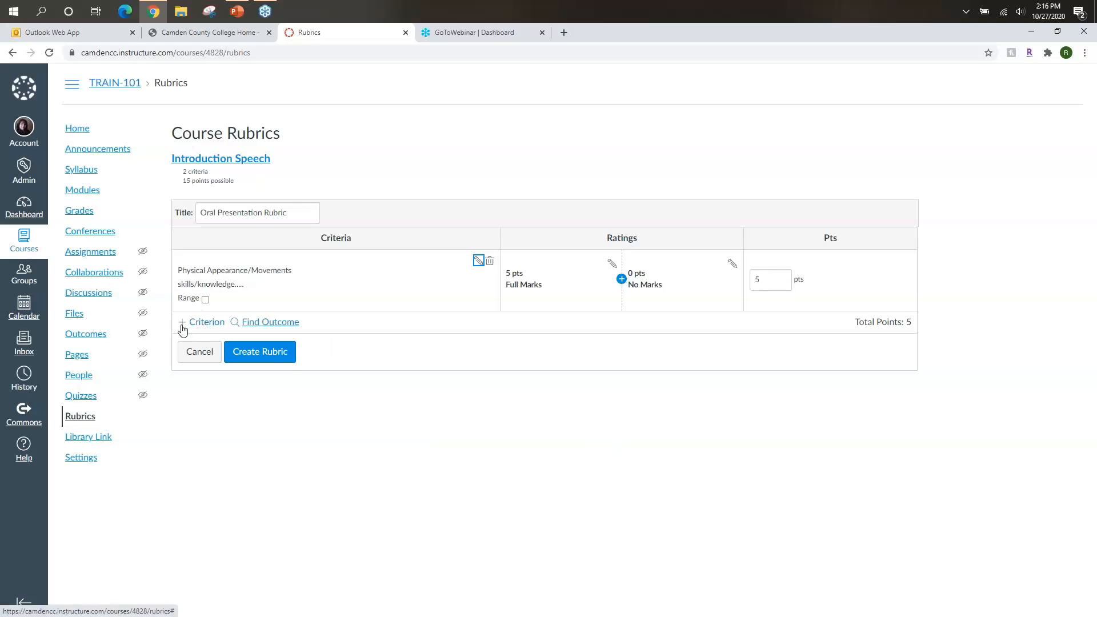
# Add a new criterion described as "Vocal" with the long description "skill/knowledge...."
pyautogui.click(208, 324)
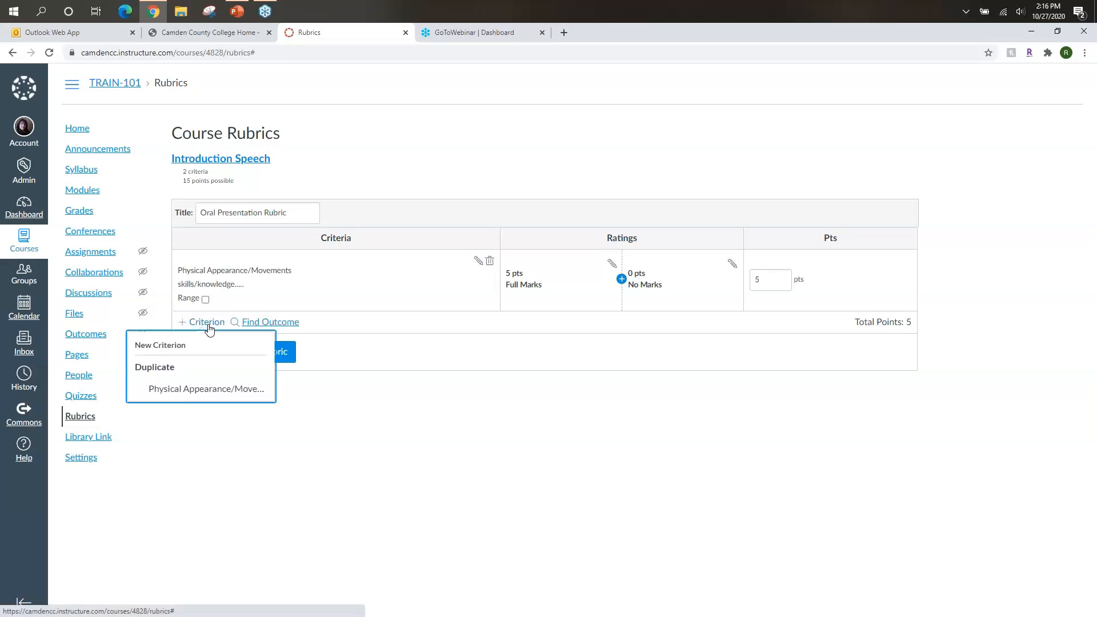
pyautogui.click(173, 347)
pyautogui.click(466, 324)
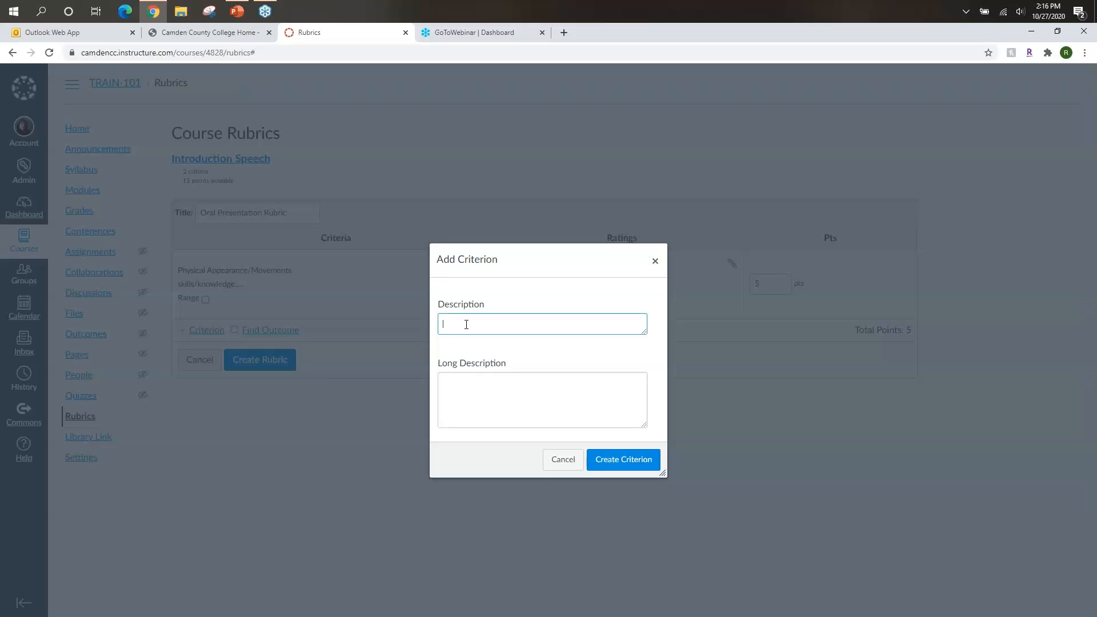
pyautogui.write('Vocal')
pyautogui.click(497, 392)
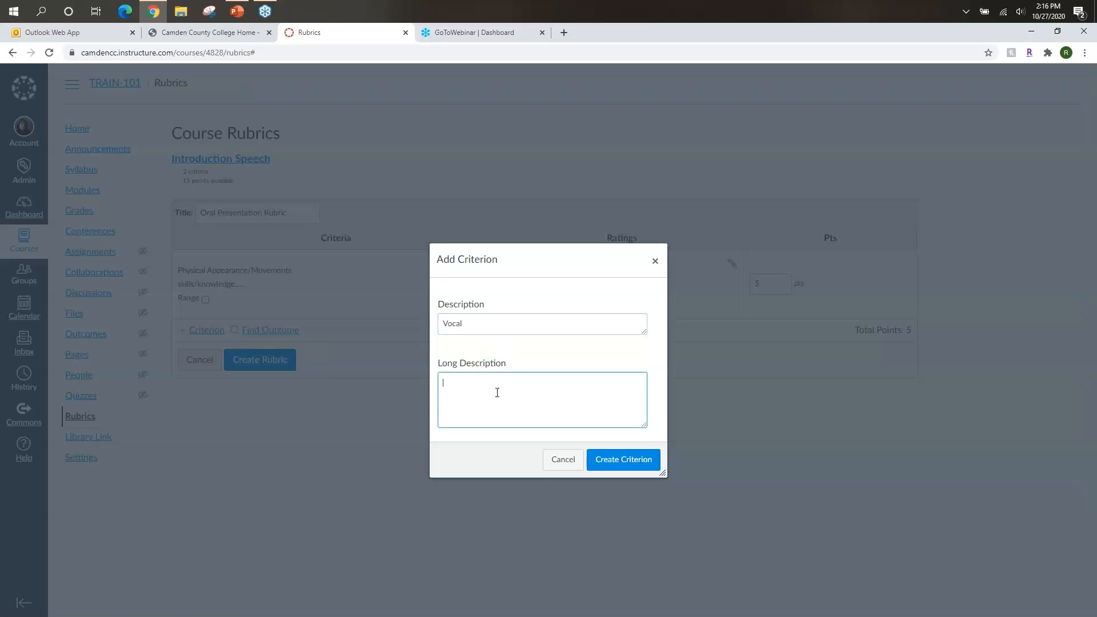
pyautogui.write('skill/knowledge....')
pyautogui.click(628, 465)
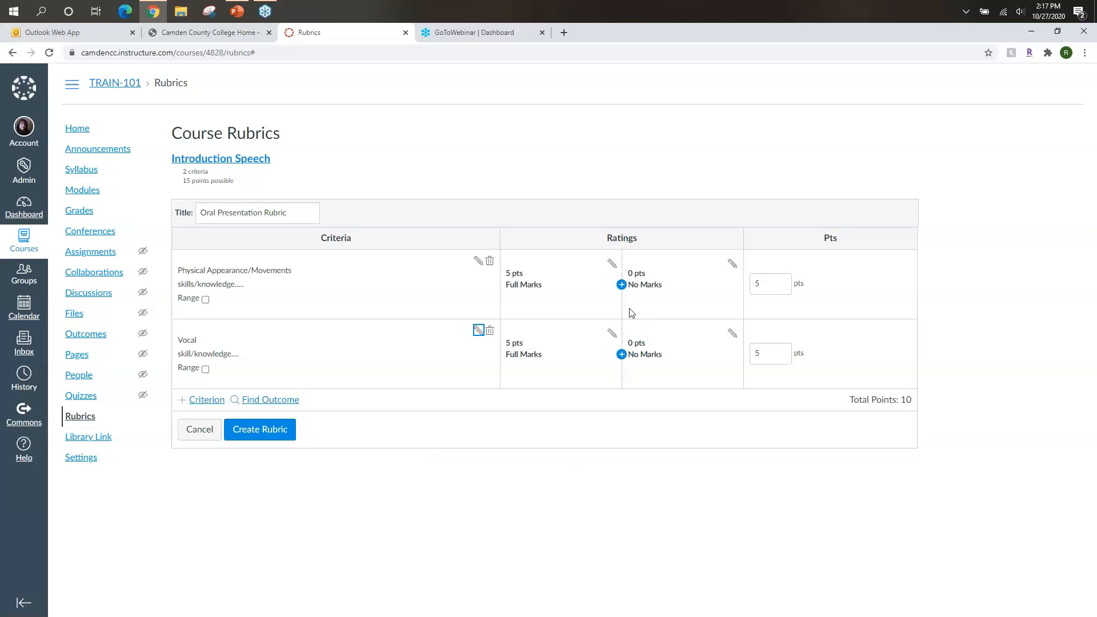
# Add a middle rating titled "Partial Mastery" to Physical Appearance/Movements, with the description "what constitutes partial mastery..."
pyautogui.click(621, 285)
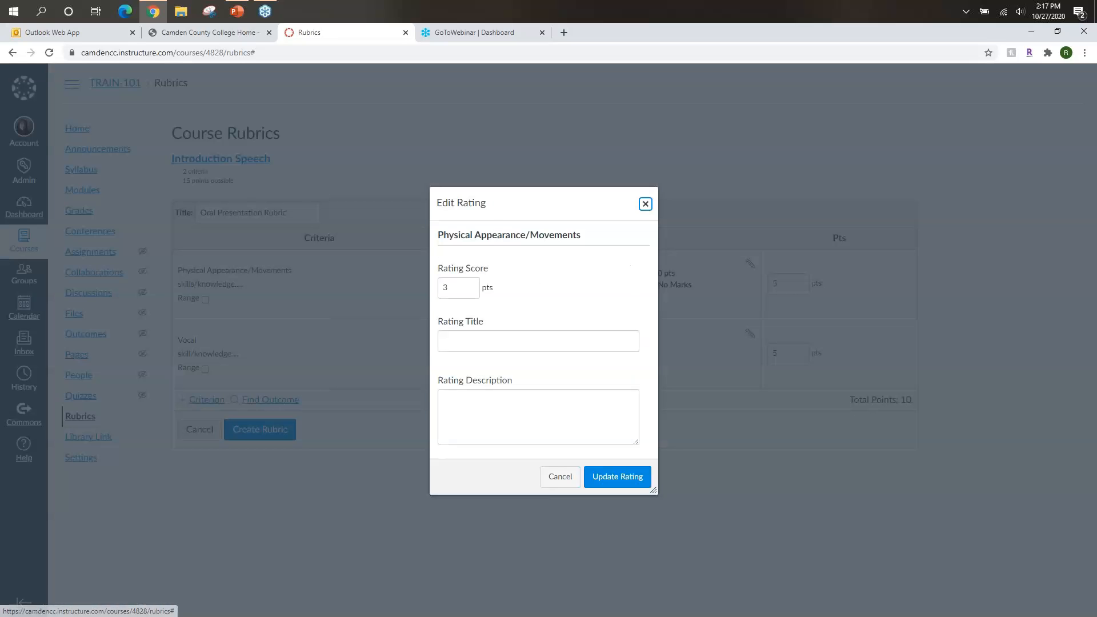
pyautogui.click(558, 341)
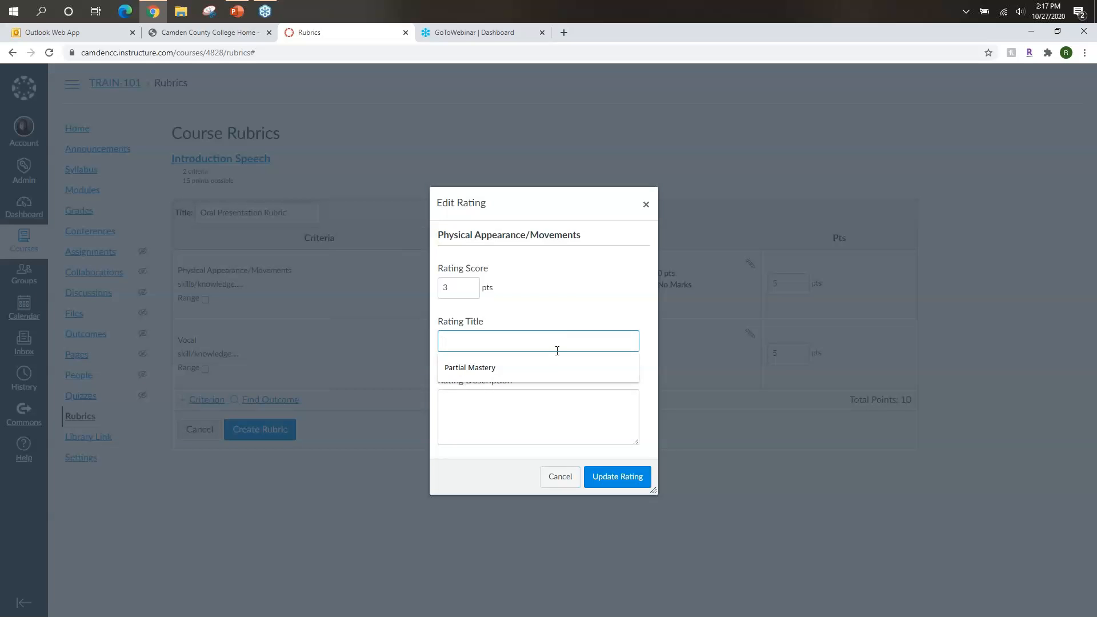
pyautogui.click(552, 367)
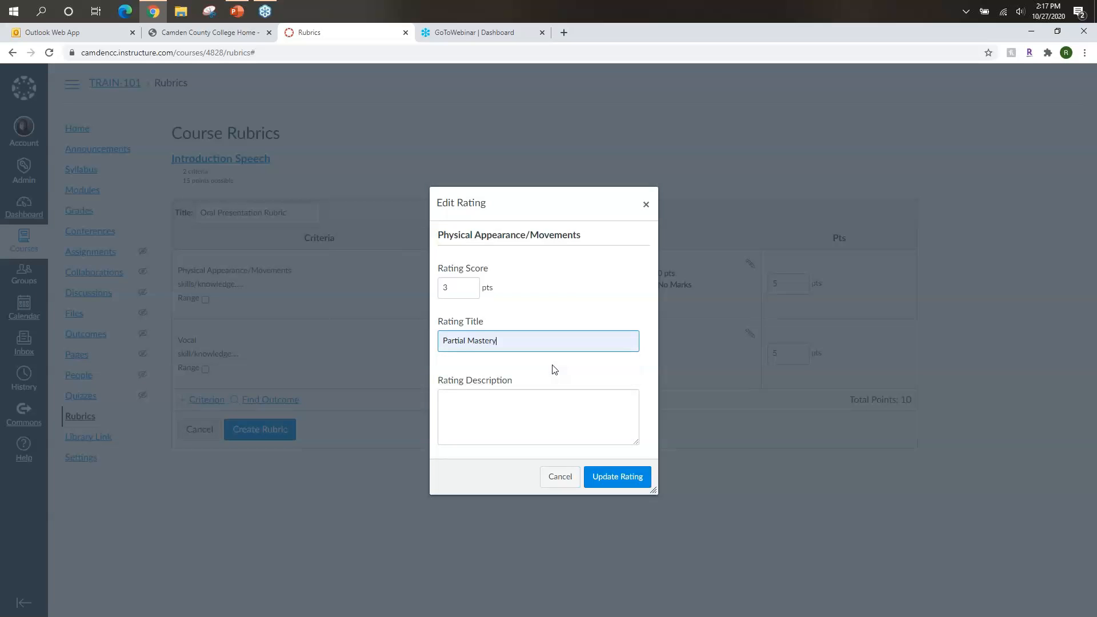
pyautogui.click(545, 415)
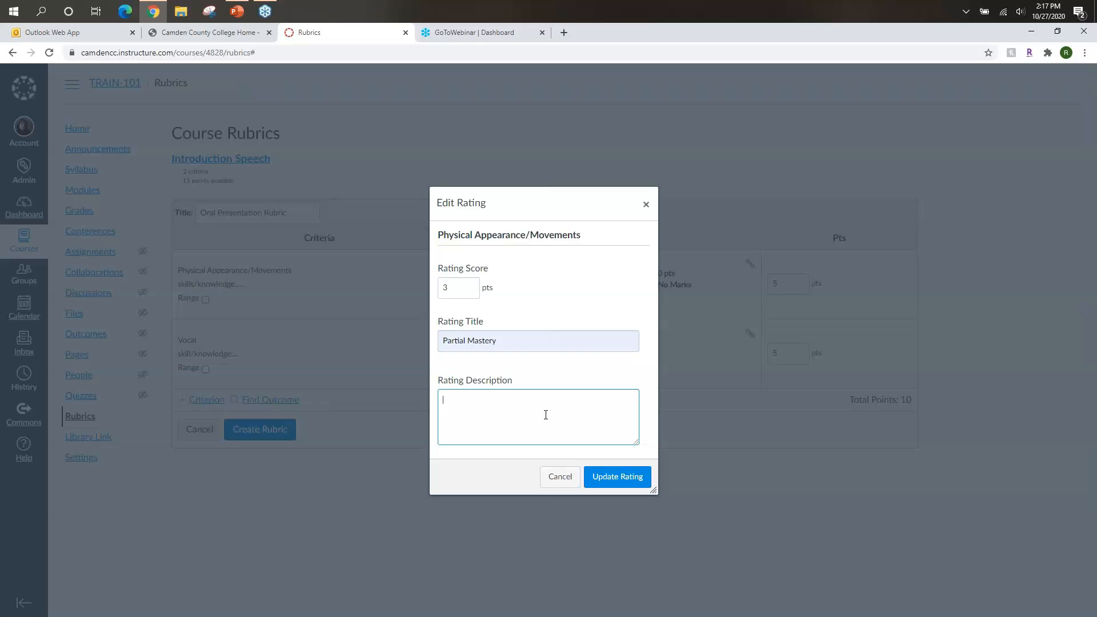
pyautogui.write('what consit')
pyautogui.press('BackSpace')
pyautogui.write('titues partial mastery...')
pyautogui.rightClick(491, 398)
pyautogui.click(514, 405)
pyautogui.click(606, 477)
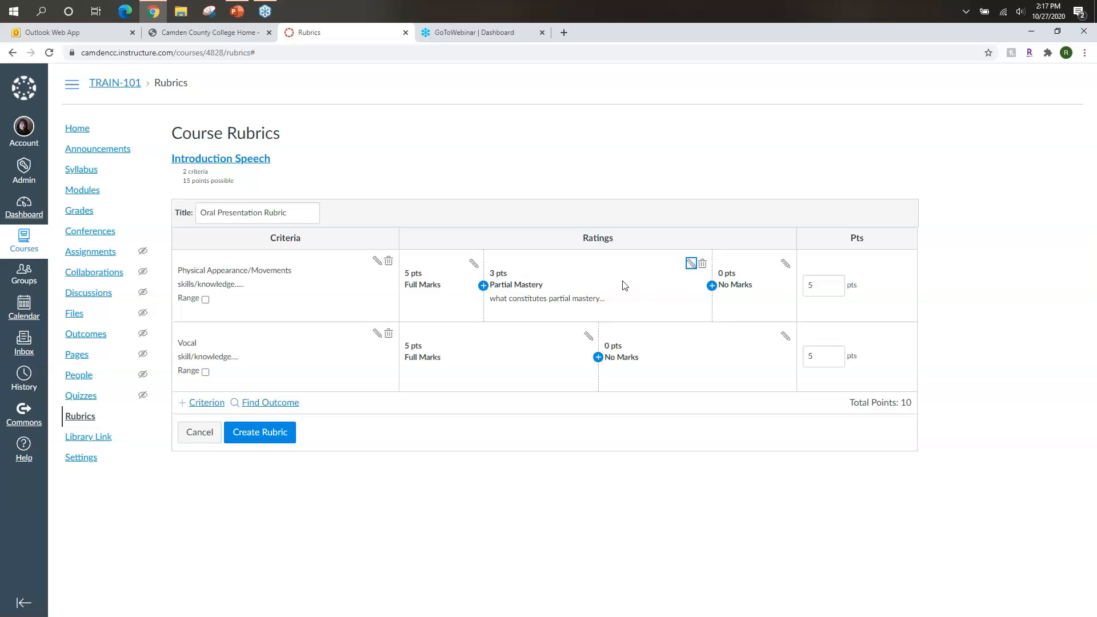
# Retitle the Full Marks rating of Physical Appearance/Movements as "Mastery" and enter "description" as its rating description
pyautogui.click(473, 264)
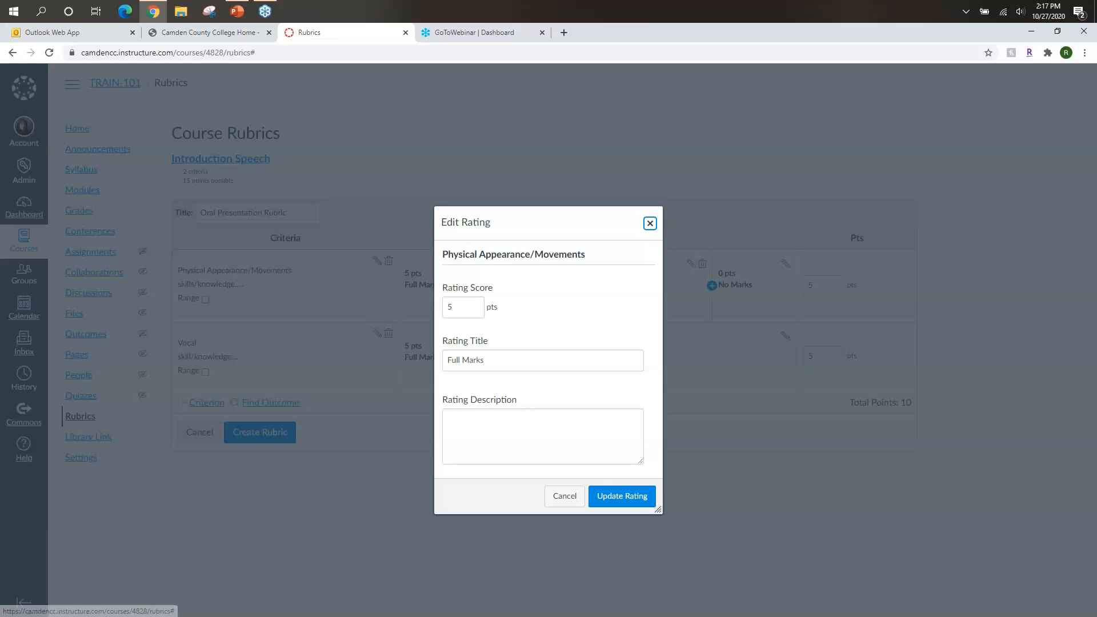
pyautogui.click(488, 364)
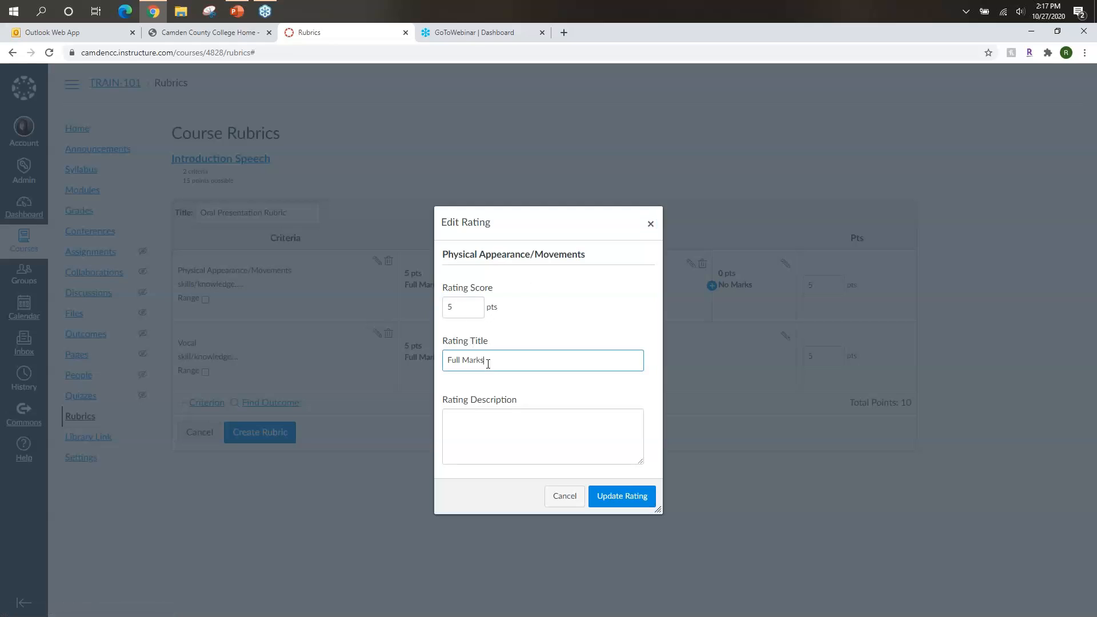
pyautogui.press('BackSpace')
pyautogui.press('BackSpace')
pyautogui.press('BackSpace')
pyautogui.press('BackSpace')
pyautogui.press('BackSpace')
pyautogui.press('BackSpace')
pyautogui.press('BackSpace')
pyautogui.press('BackSpace')
pyautogui.press('BackSpace')
pyautogui.write('Mastery')
pyautogui.click(504, 454)
pyautogui.write('des')
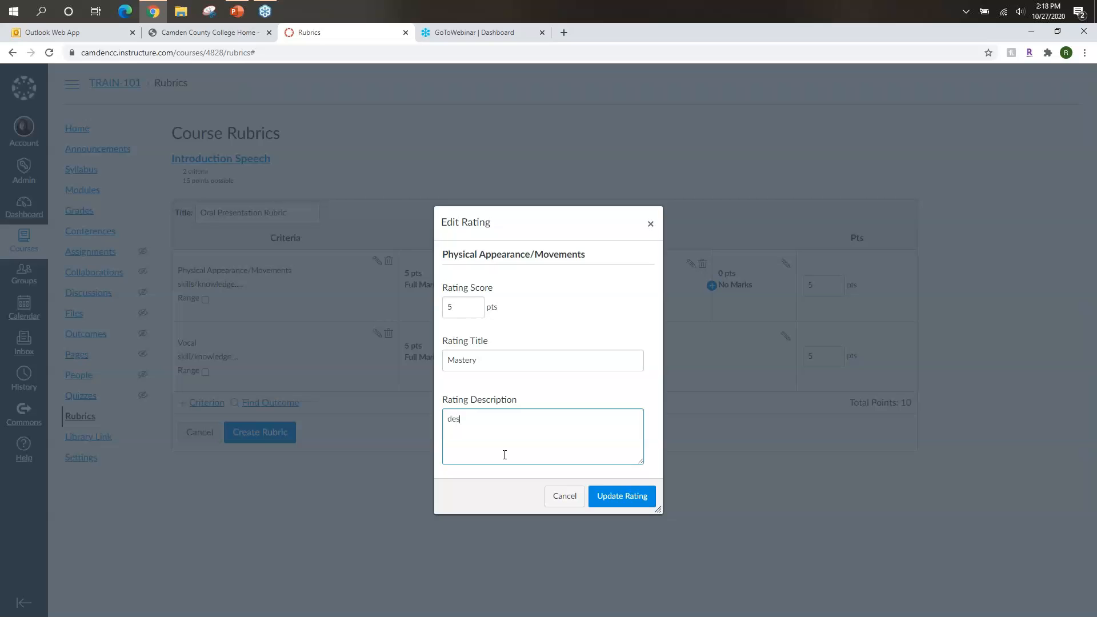
pyautogui.write('cription')
pyautogui.click(610, 497)
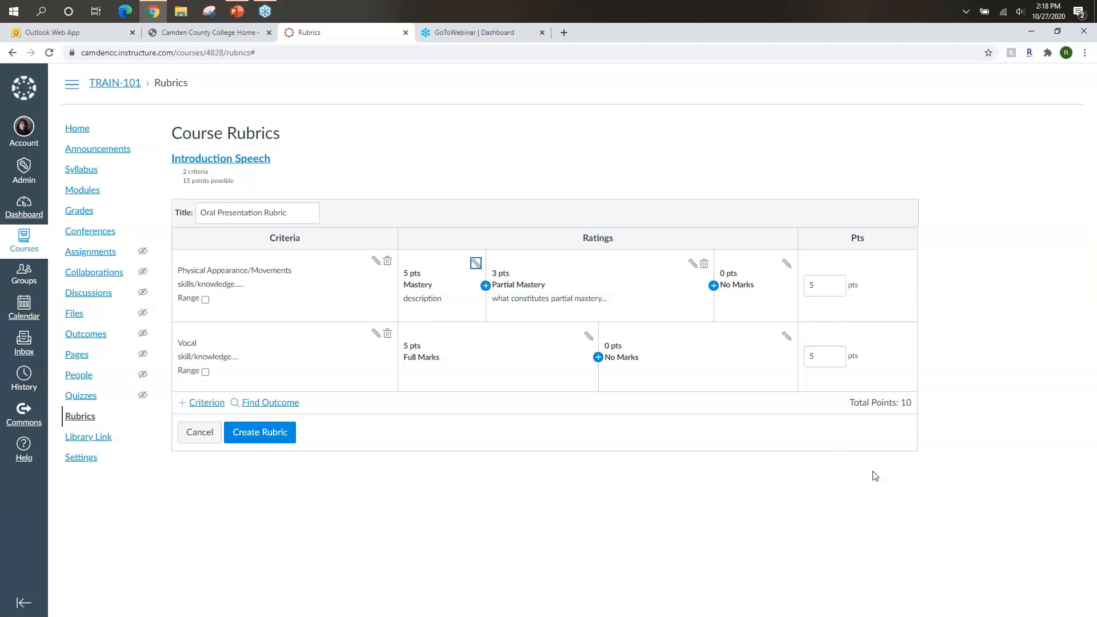
# Create the Oral Presentation Rubric with its two criteria in the course
pyautogui.click(267, 439)
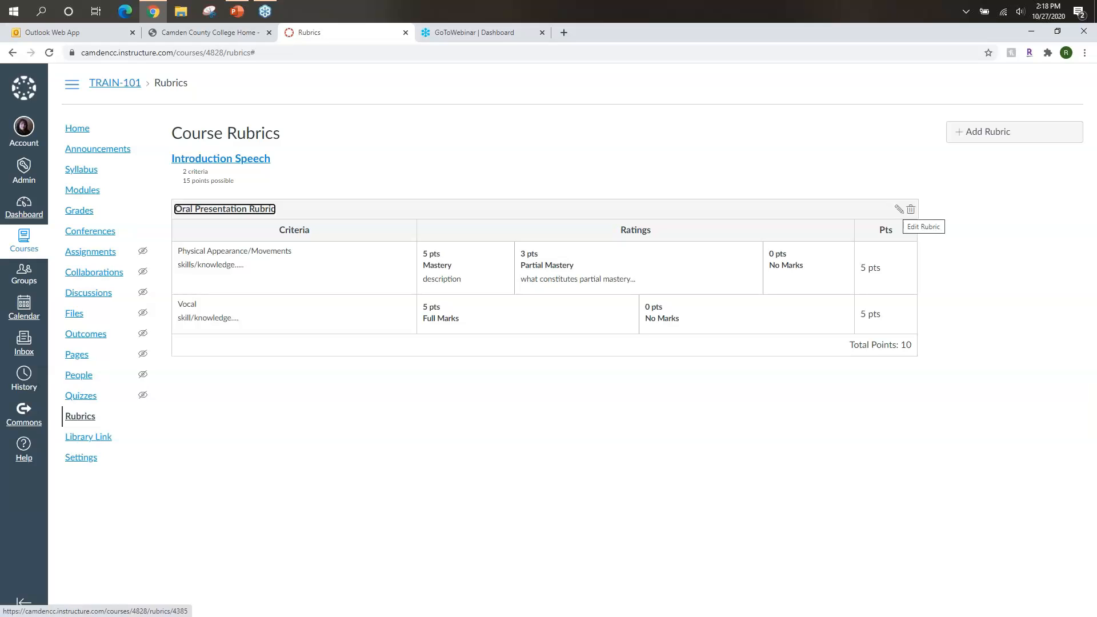
pyautogui.click(899, 210)
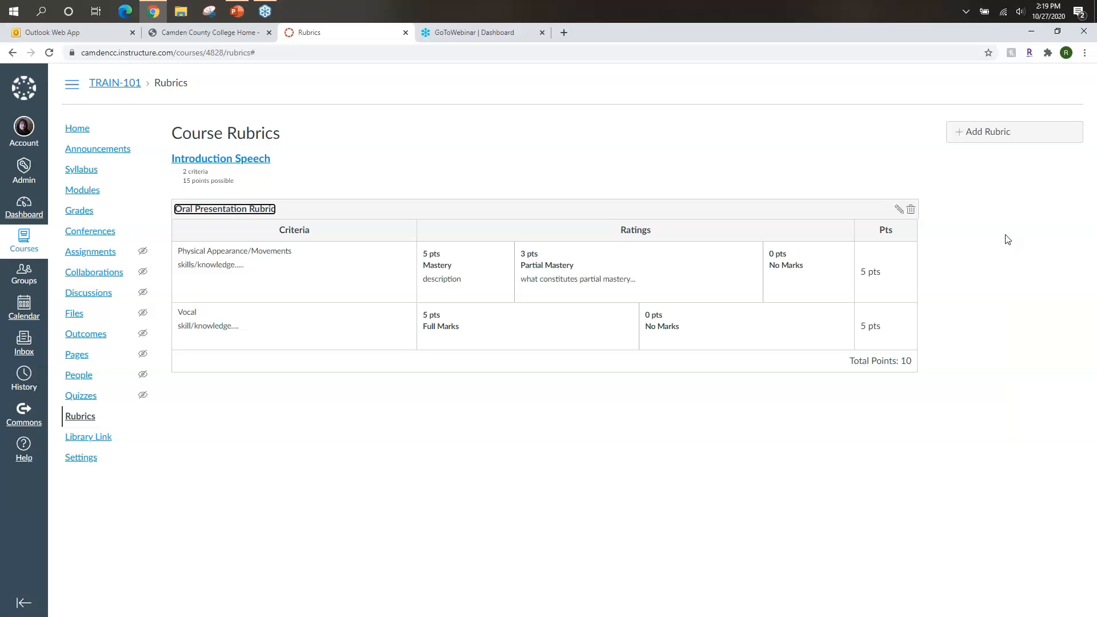
# Open the "Introductions & Conclusions (Assignment)" from the course's assignments
pyautogui.click(95, 257)
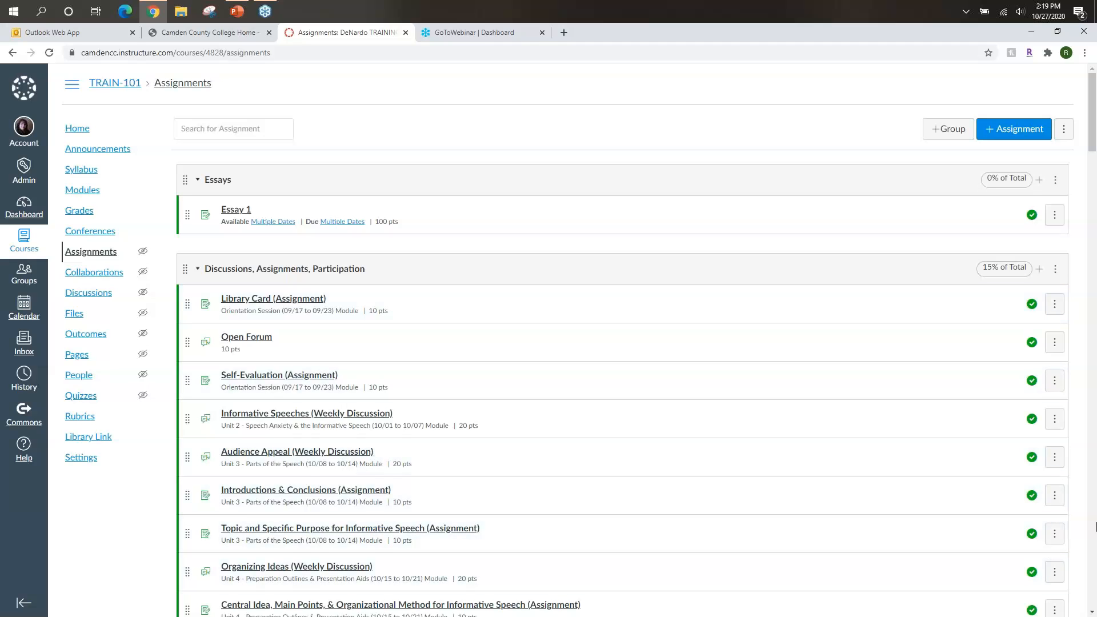
pyautogui.click(1092, 612)
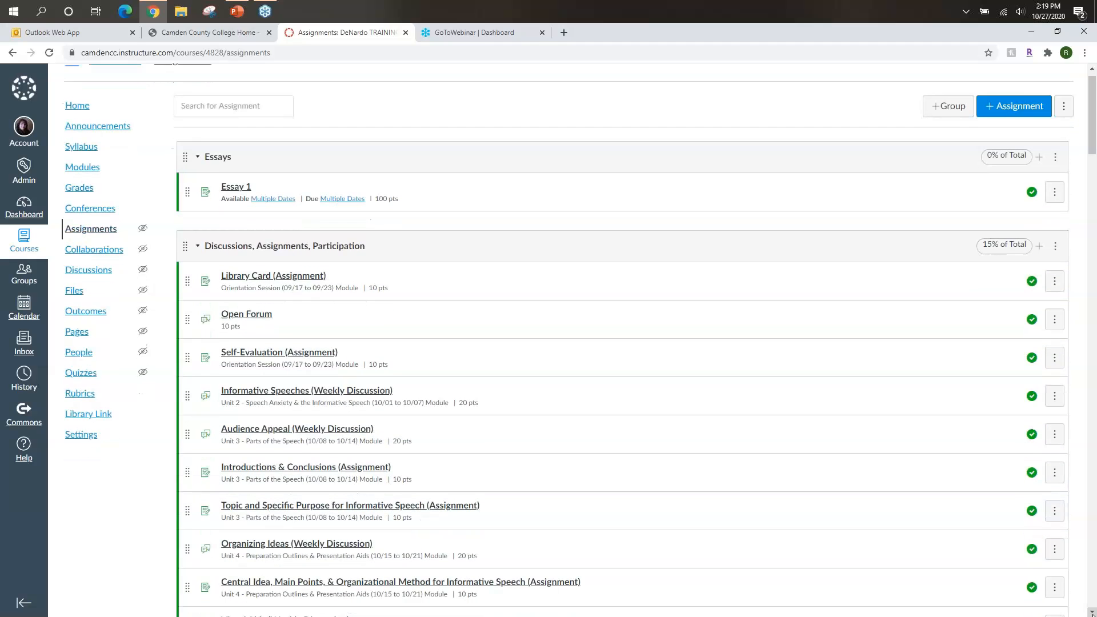
pyautogui.click(1092, 612)
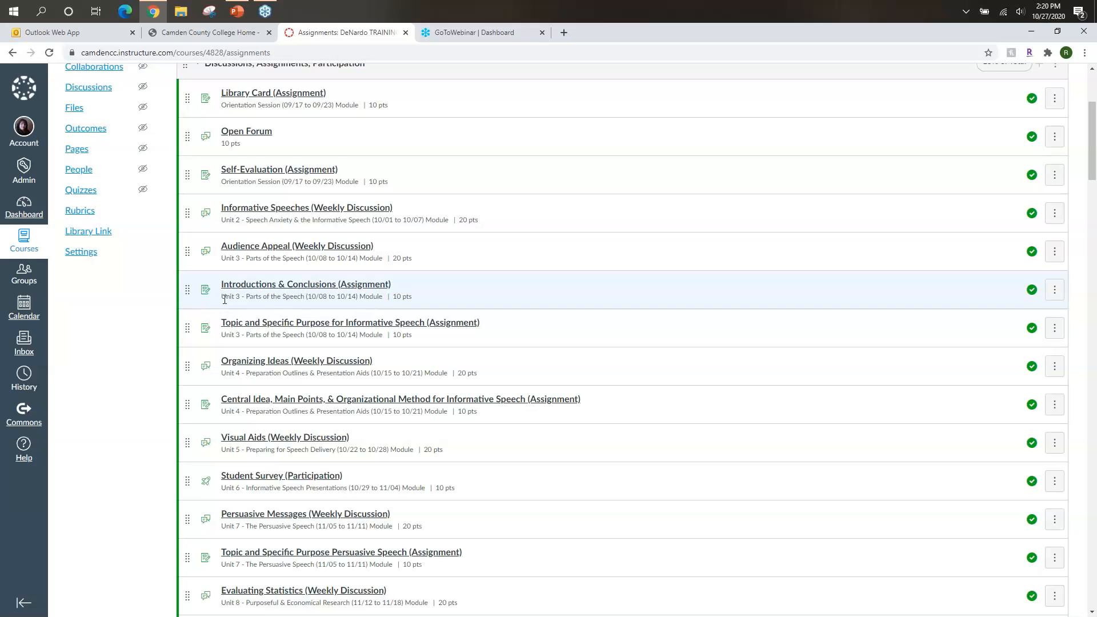
pyautogui.click(250, 288)
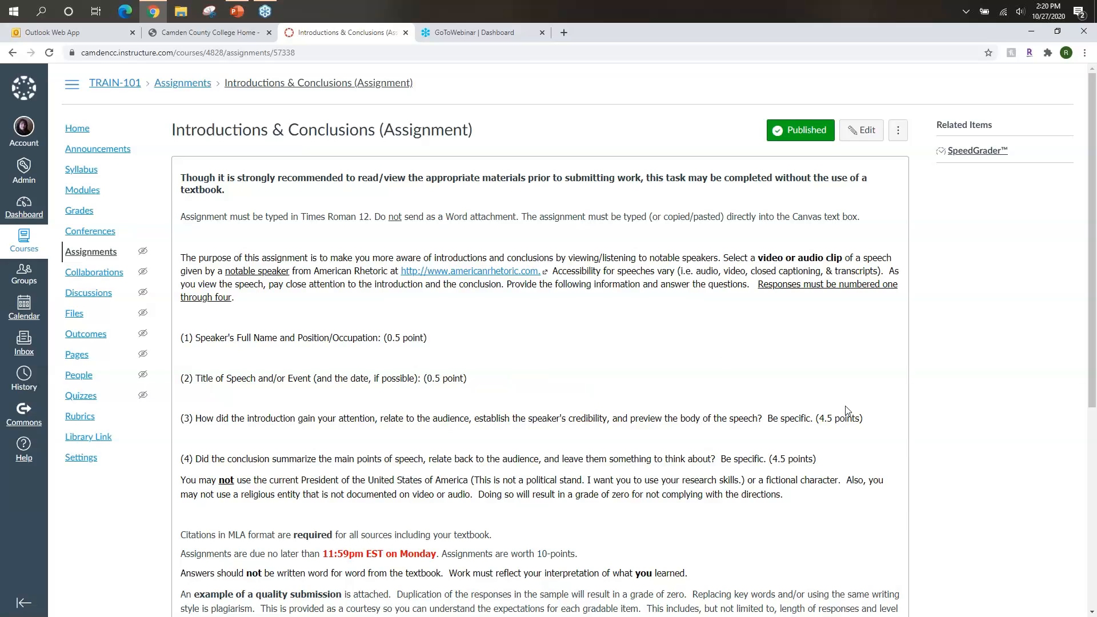
# Start adding a rubric to the Introductions & Conclusions assignment
pyautogui.click(1092, 594)
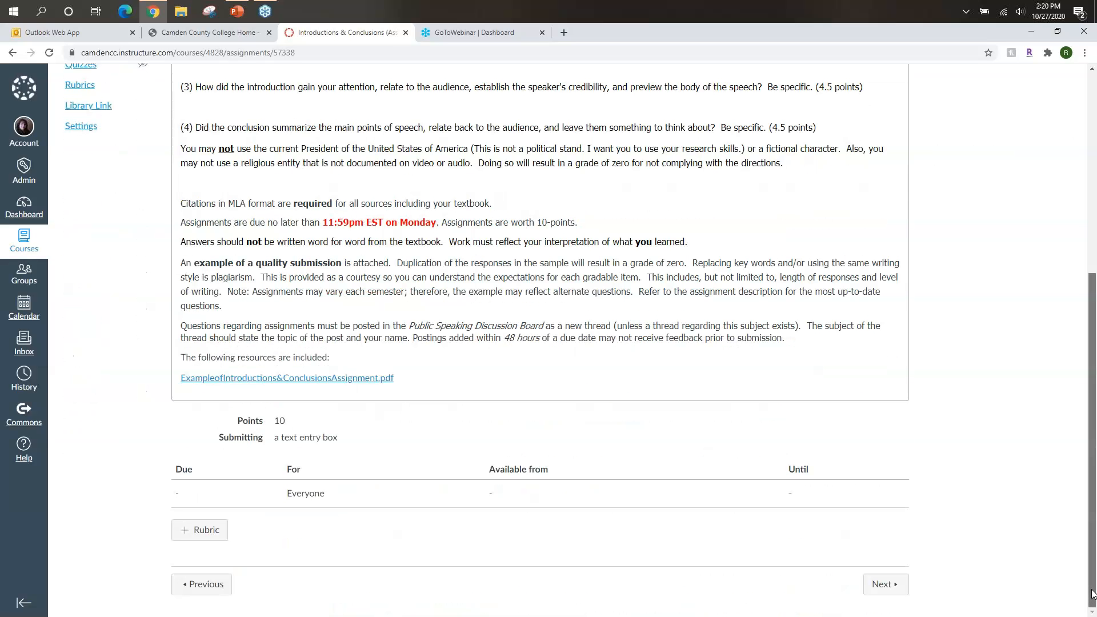
pyautogui.click(208, 532)
pyautogui.click(1091, 612)
pyautogui.moveTo(1092, 612); pyautogui.dragTo(1092, 612)
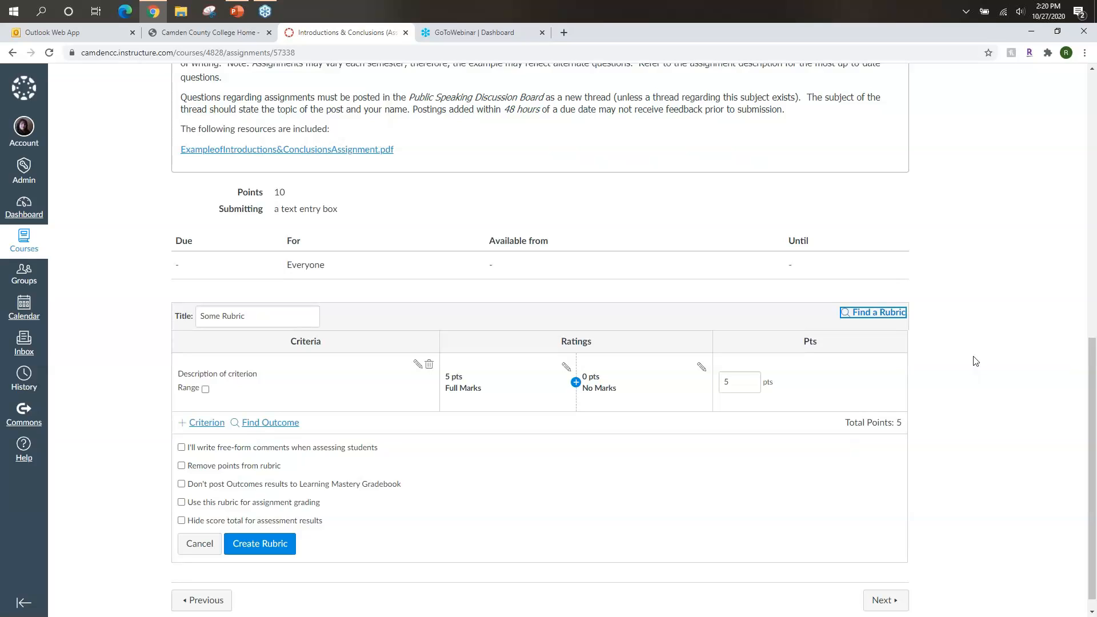
# Find the existing Oral Presentation Rubric from TRAIN-101 and use it for the Introductions & Conclusions assignment
pyautogui.click(862, 315)
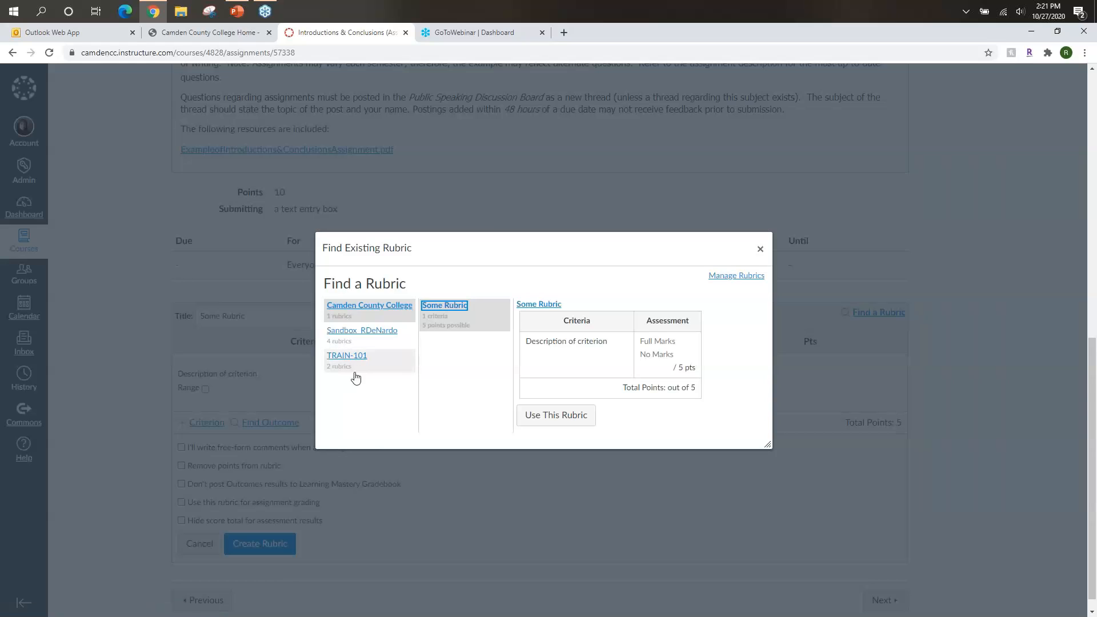
pyautogui.click(348, 357)
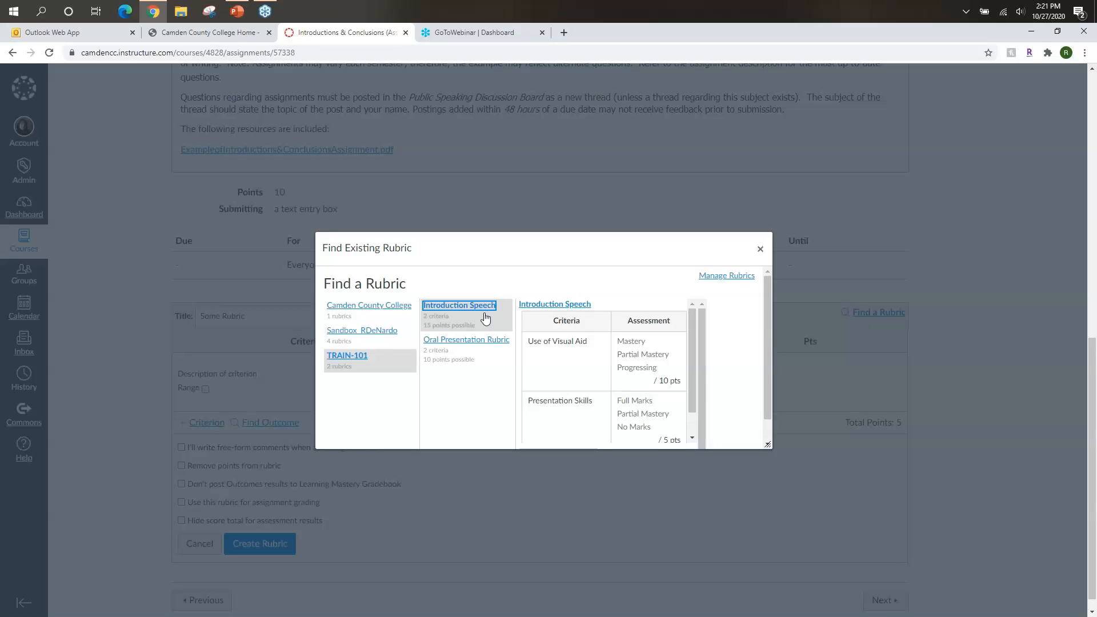
pyautogui.click(691, 425)
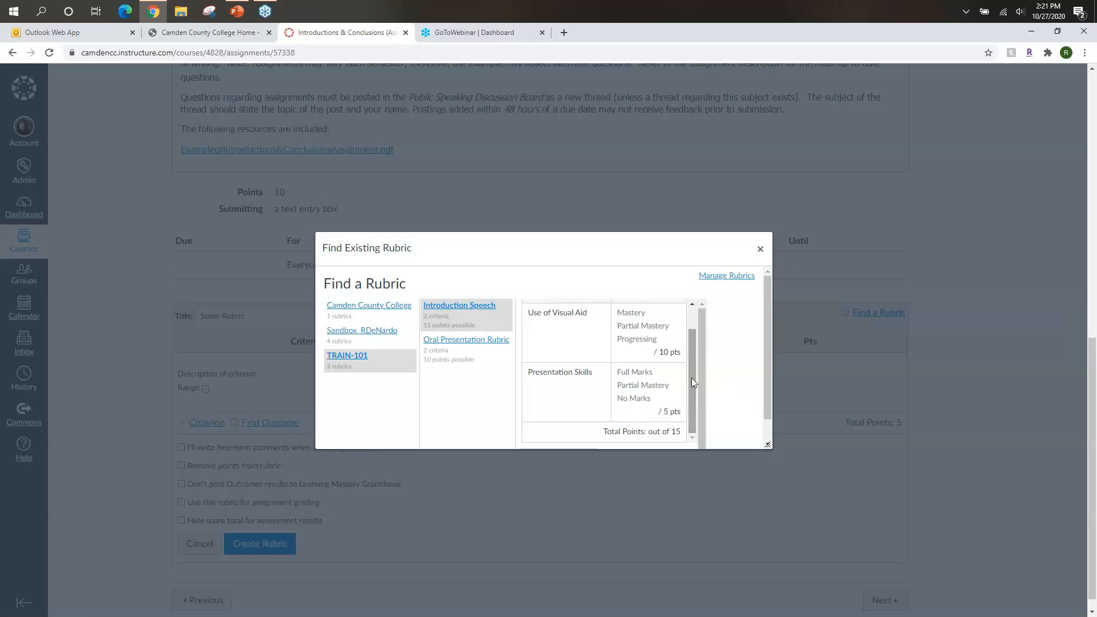
pyautogui.click(691, 324)
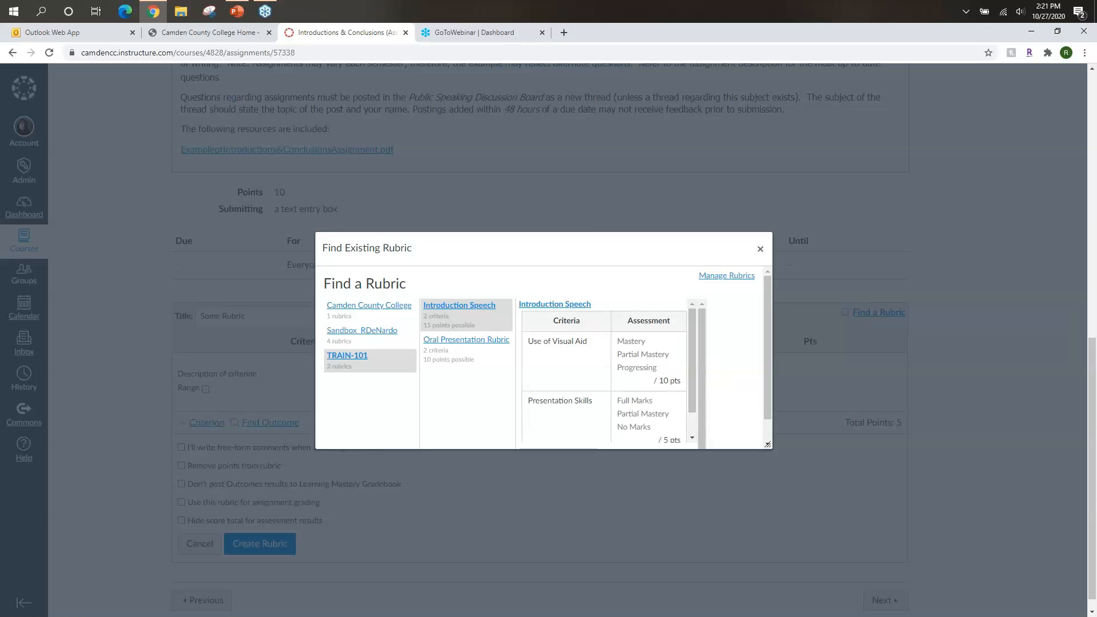
pyautogui.click(481, 343)
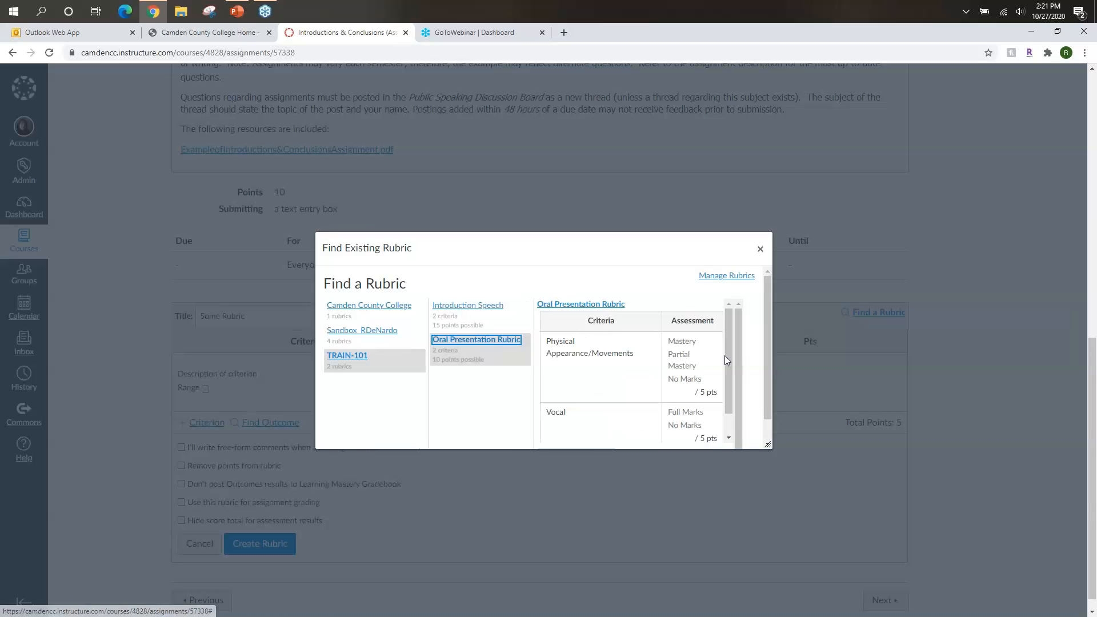
pyautogui.scroll(-1, 767, 431)
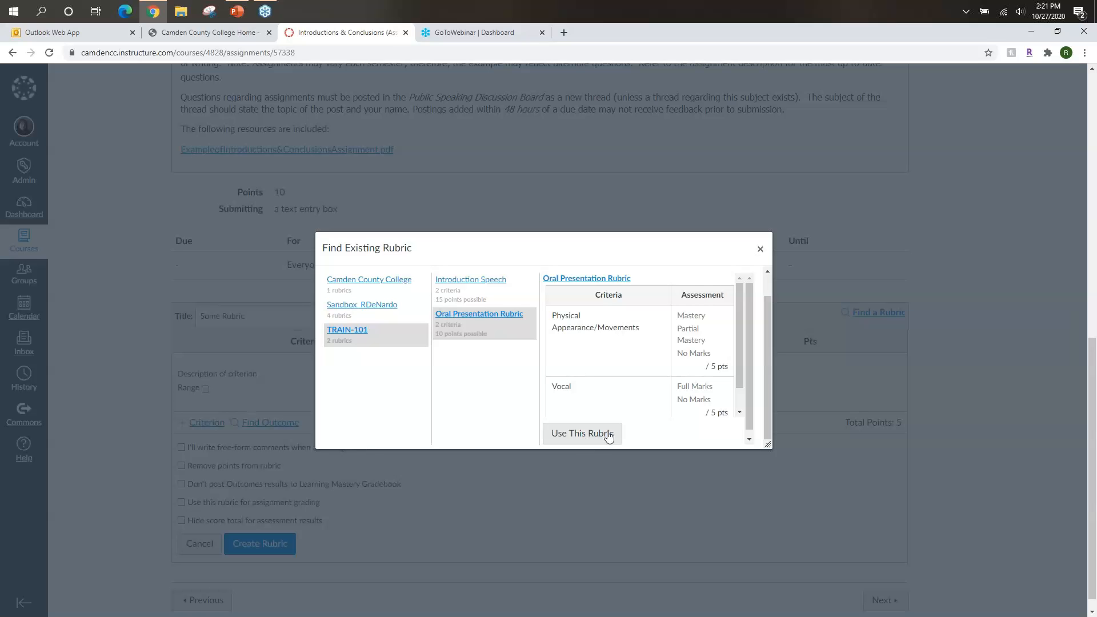
pyautogui.click(598, 434)
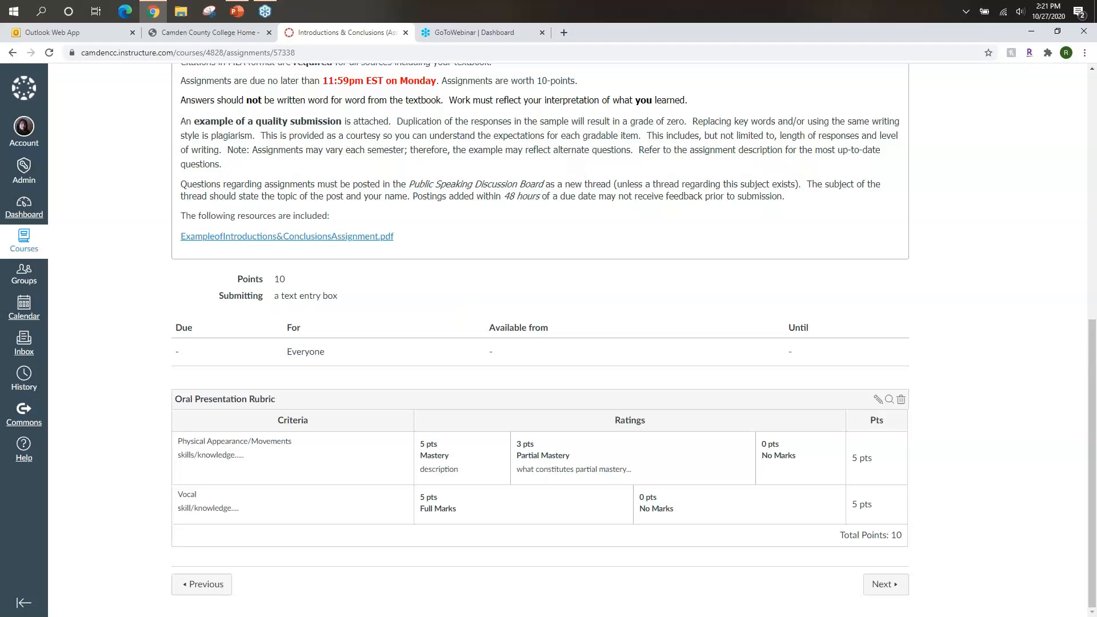
# Review the assignment page with its attached rubric and open the assignment in SpeedGrader
pyautogui.click(1092, 612)
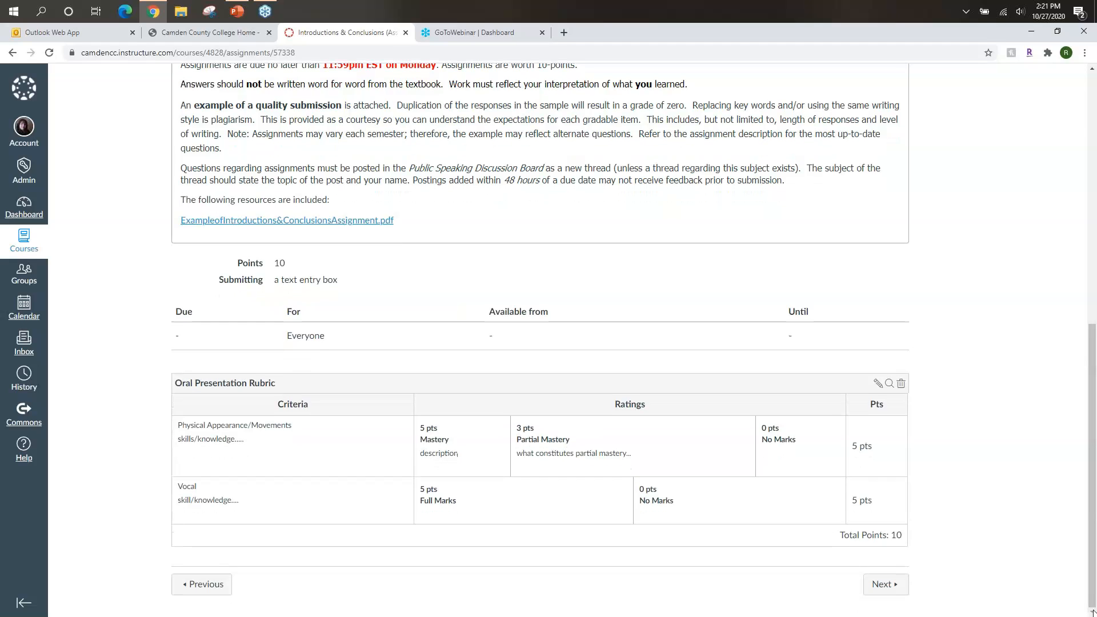
pyautogui.click(1093, 231)
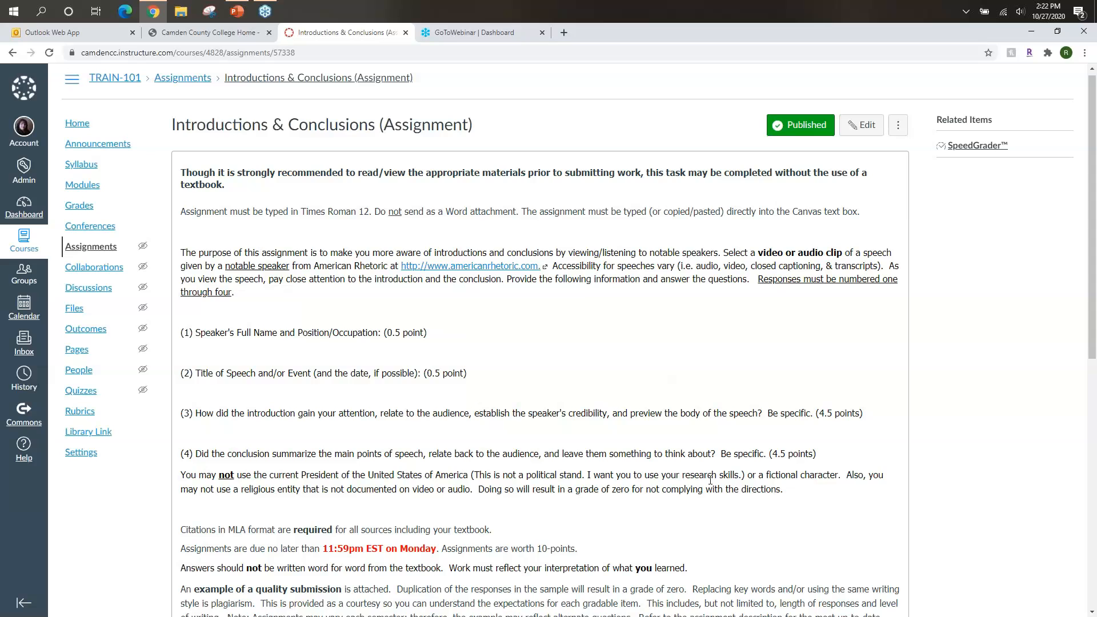
pyautogui.click(1094, 594)
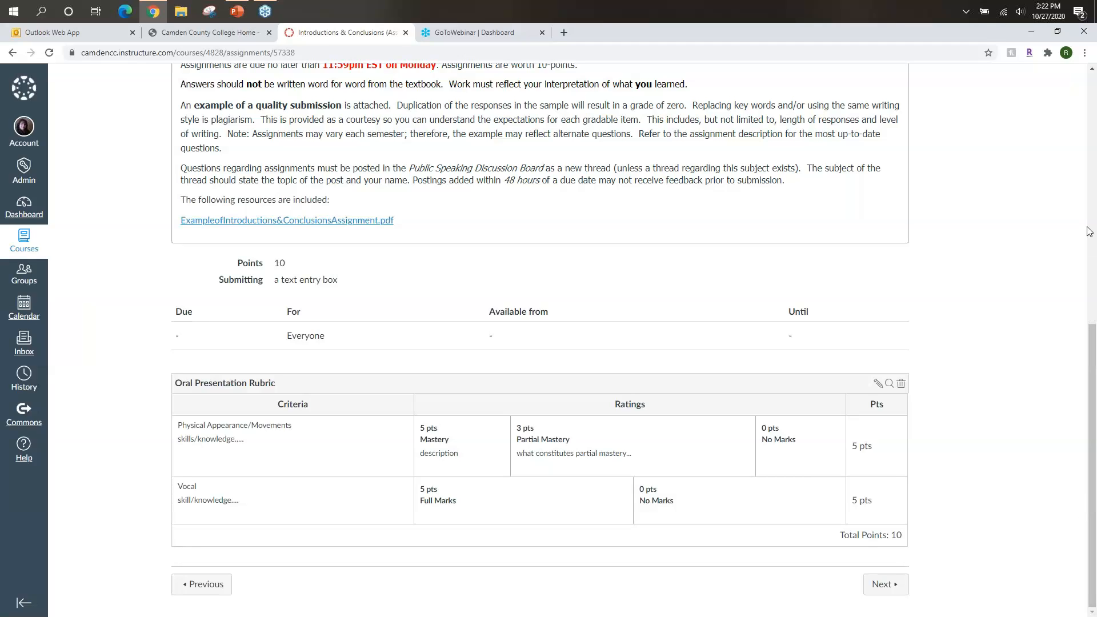
pyautogui.scroll(9, 1074, 225)
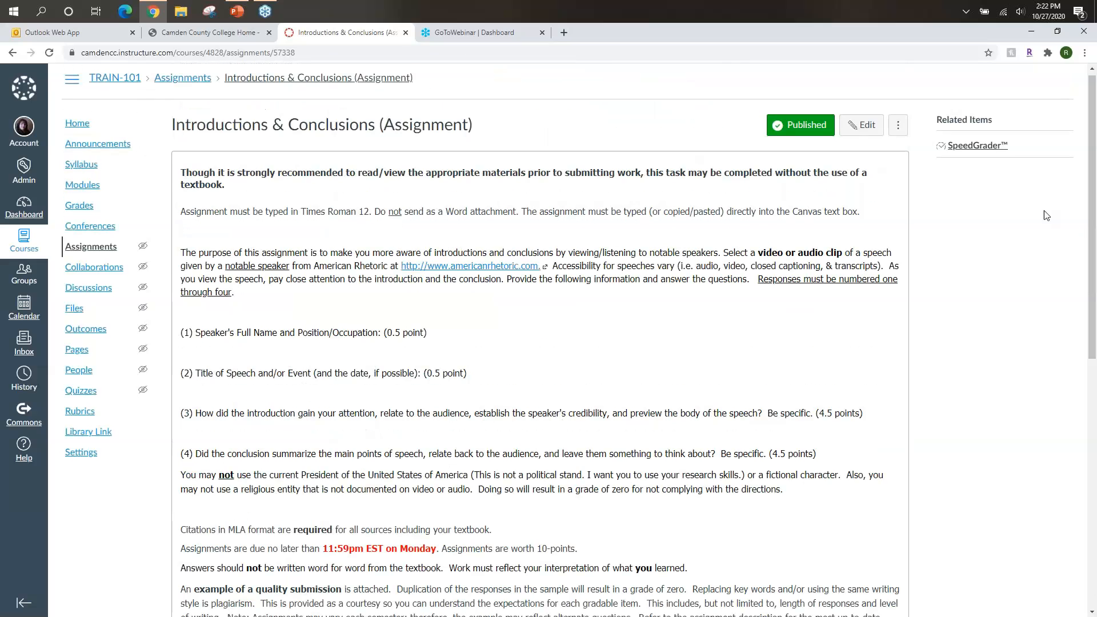
pyautogui.click(986, 151)
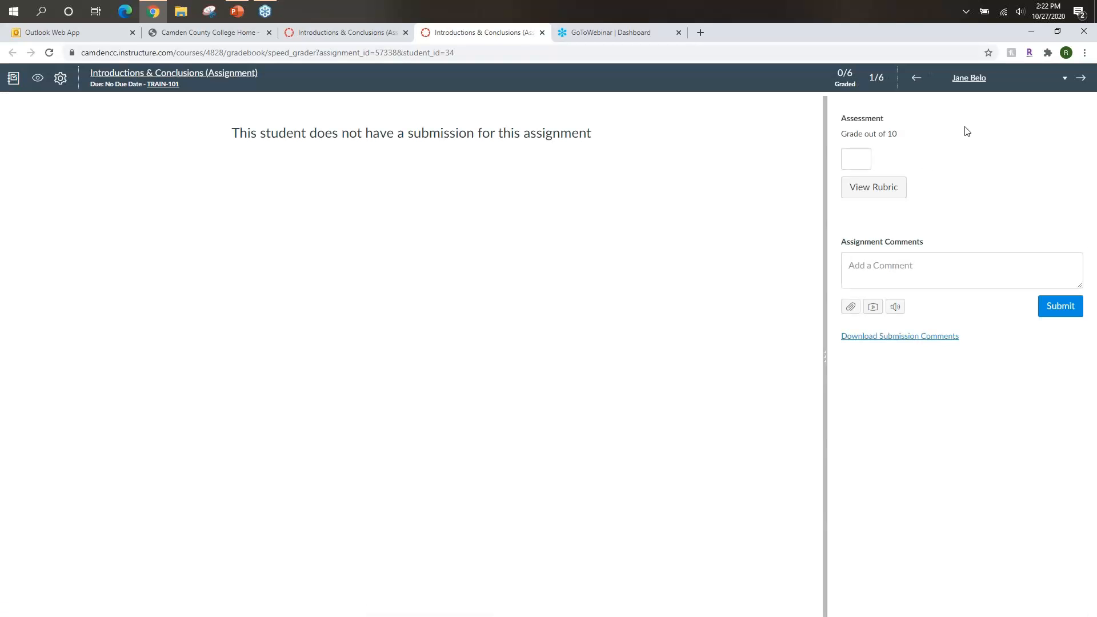
# Open the rubric for the first student and rate Physical Appearance/Movements as Mastery and Vocal as No Marks
pyautogui.click(1064, 81)
pyautogui.click(1064, 81)
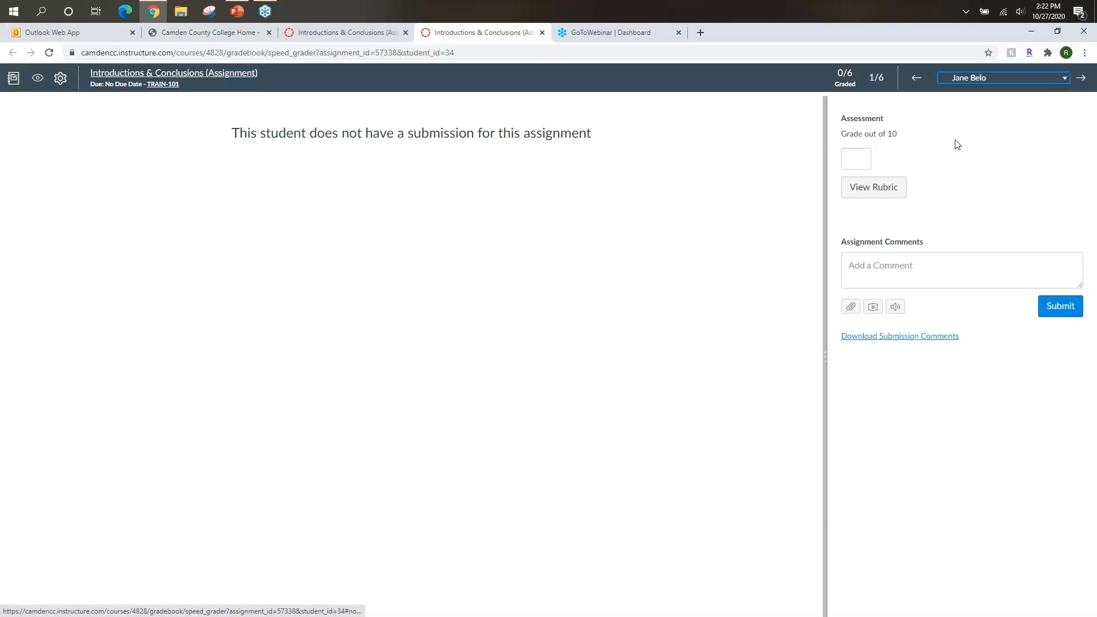
pyautogui.click(884, 188)
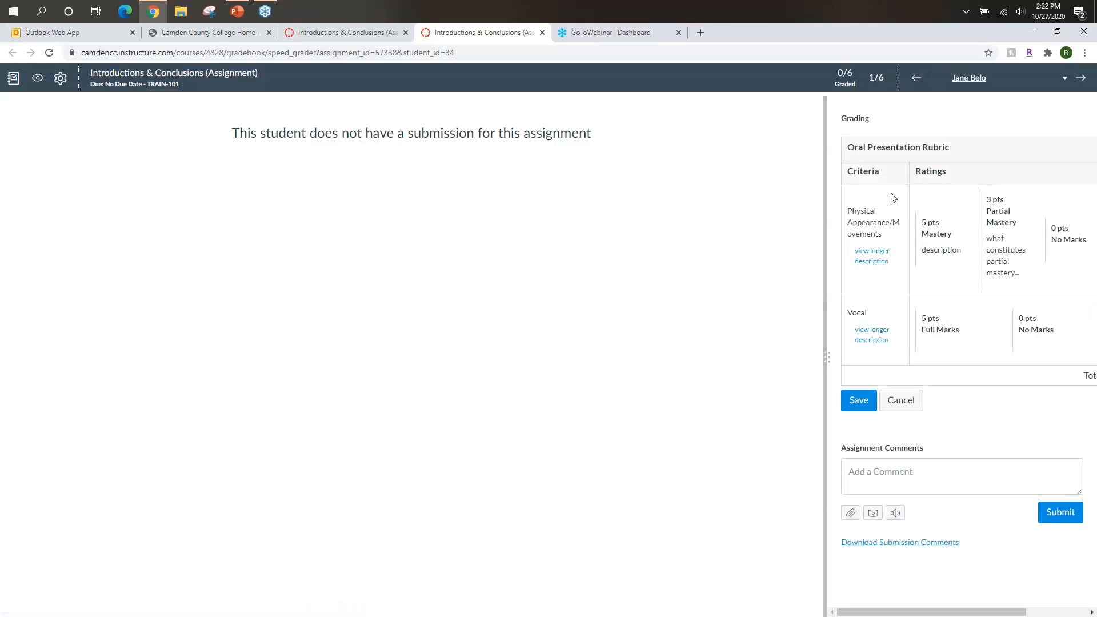
pyautogui.click(930, 232)
pyautogui.click(930, 233)
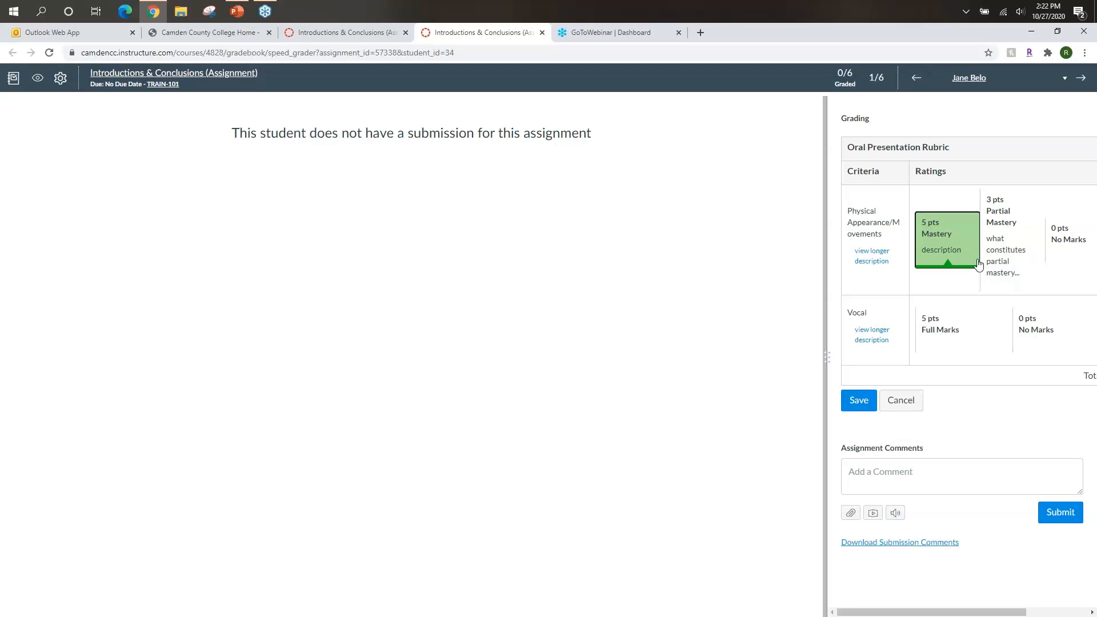
pyautogui.click(1034, 335)
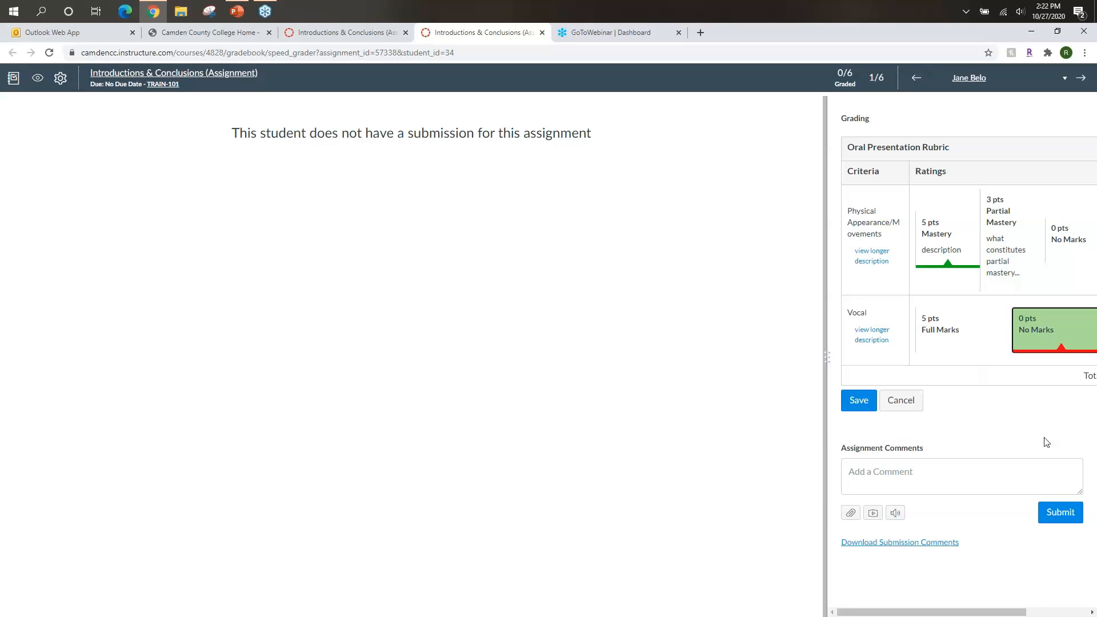
# Open the comment field for the Vocal criterion and save the student's rubric assessment
pyautogui.click(1084, 613)
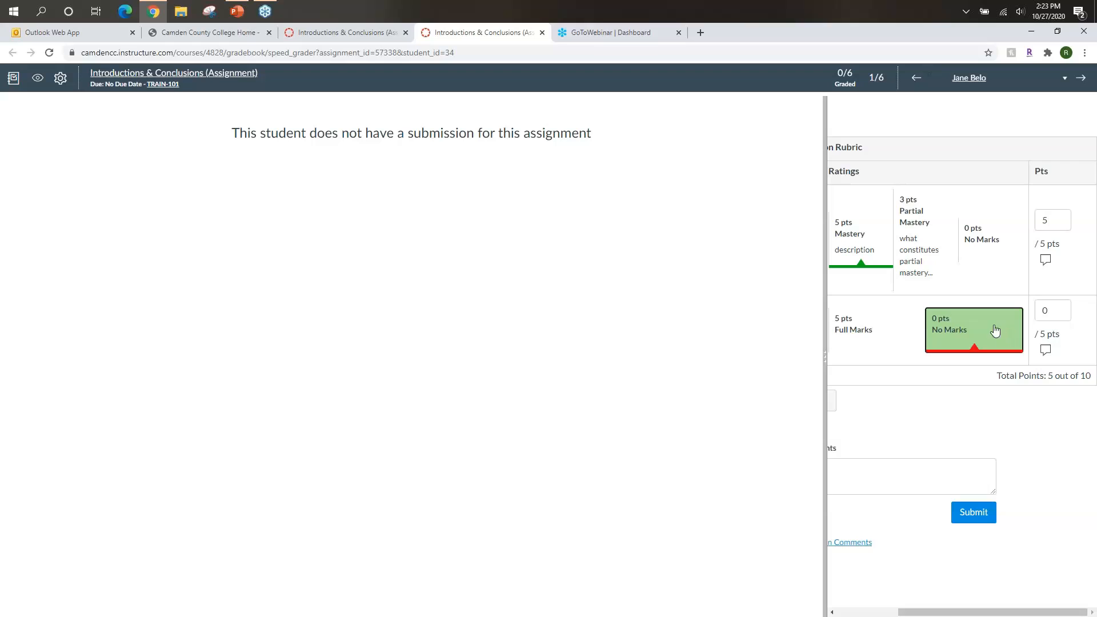
pyautogui.click(1049, 351)
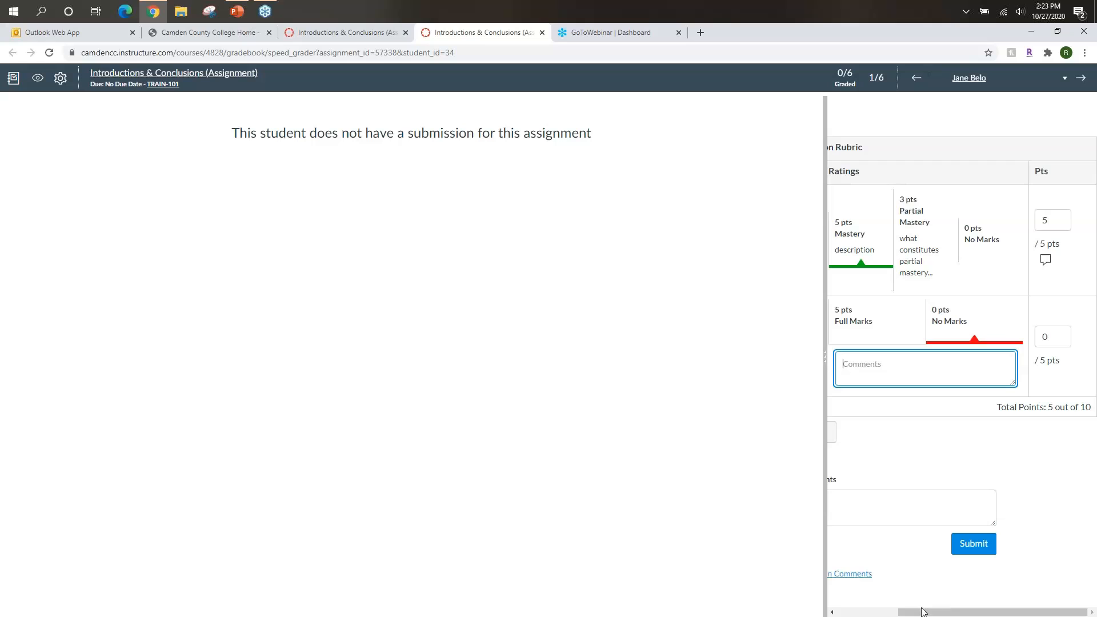
pyautogui.click(896, 612)
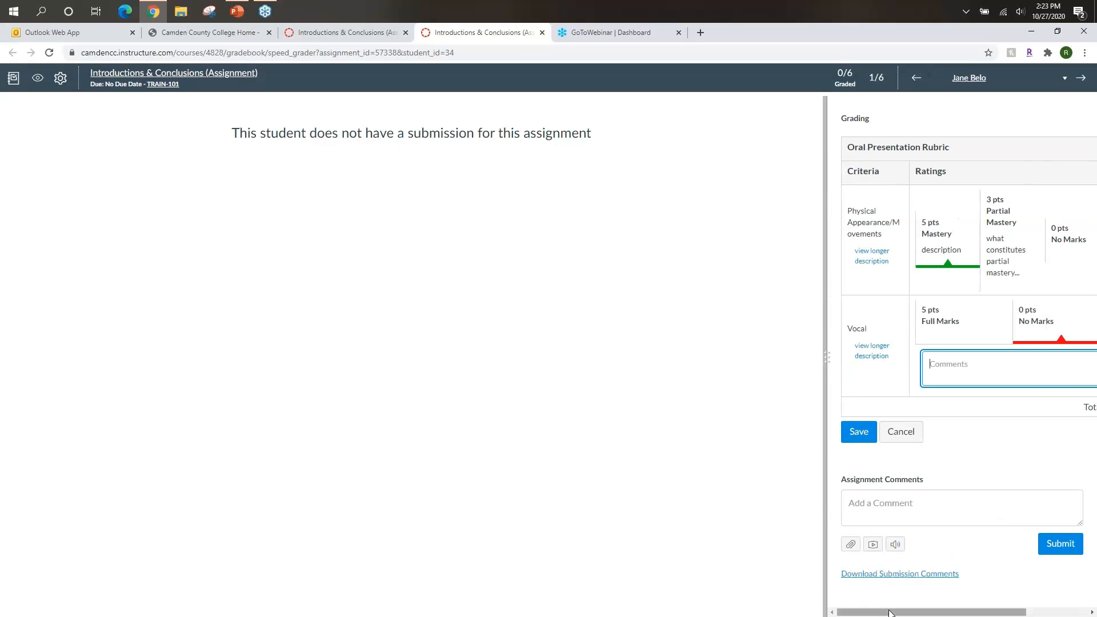
pyautogui.click(858, 432)
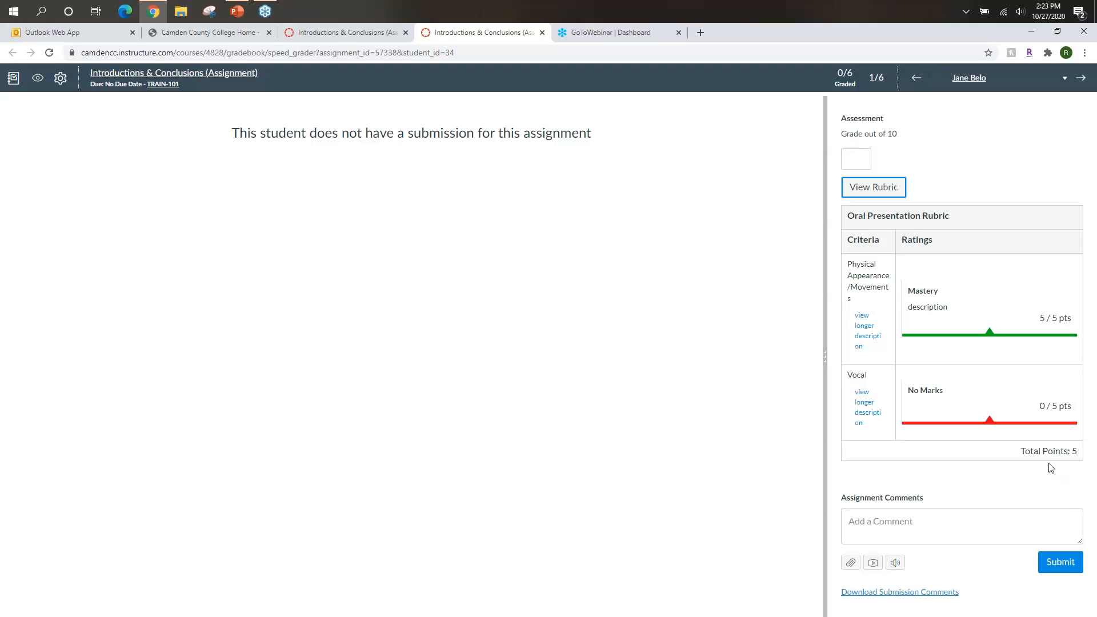
# Enter an overall grade of 7 out of 10 for the student and submit it
pyautogui.click(857, 161)
pyautogui.click(1061, 566)
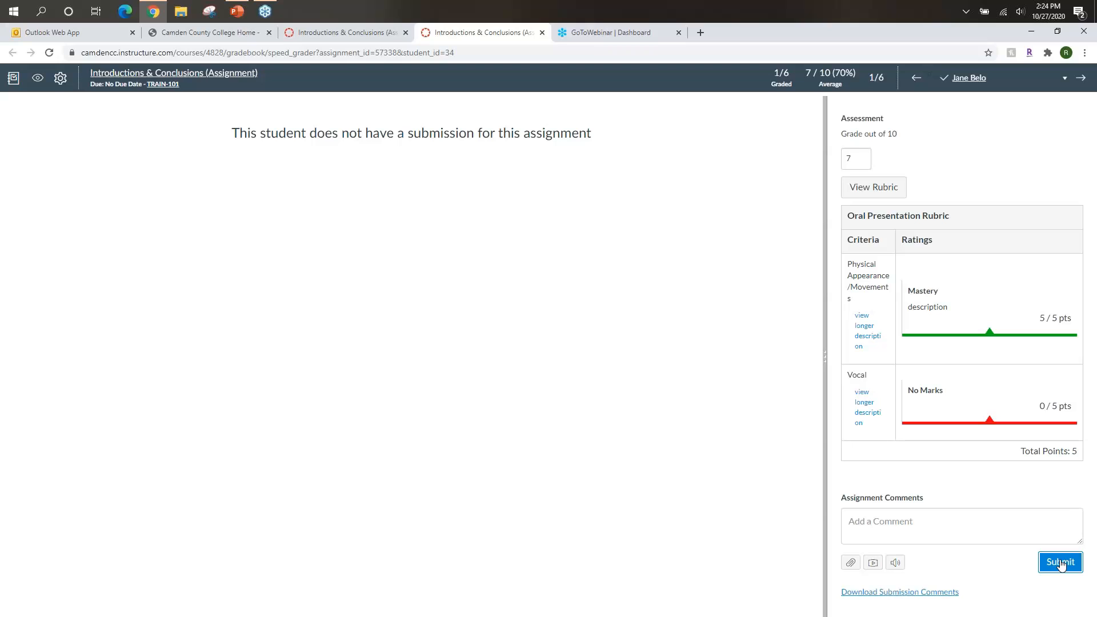